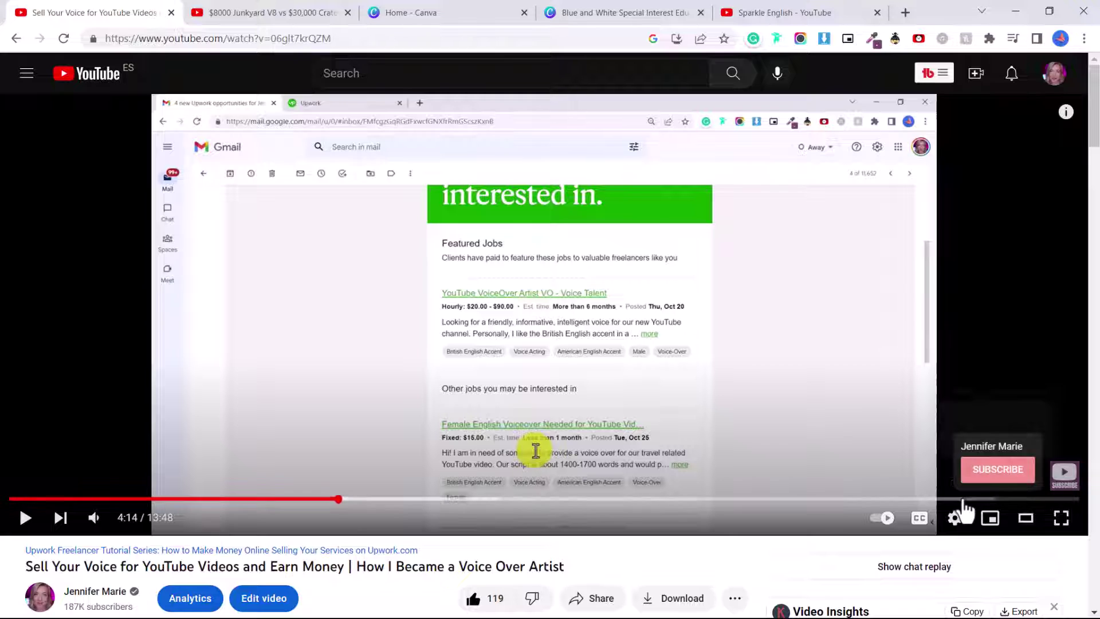
Pause the '$8000 Junkyard V8 vs $30,000 Crate V8 Engine Swap' video at 8:29.
mouse_move(1066, 493)
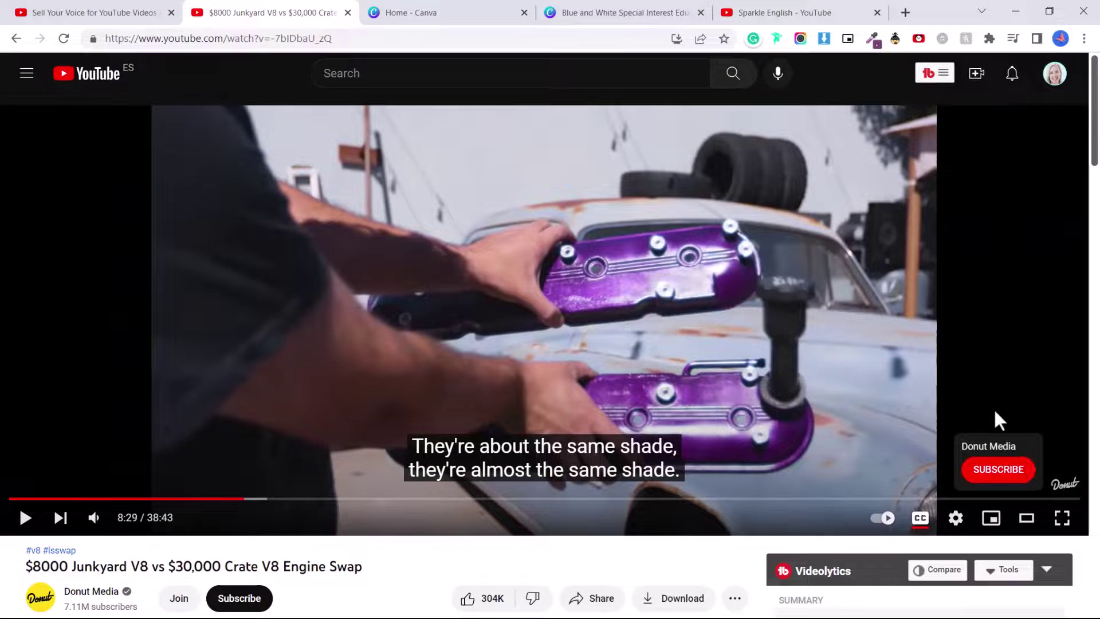
left_click(993, 406)
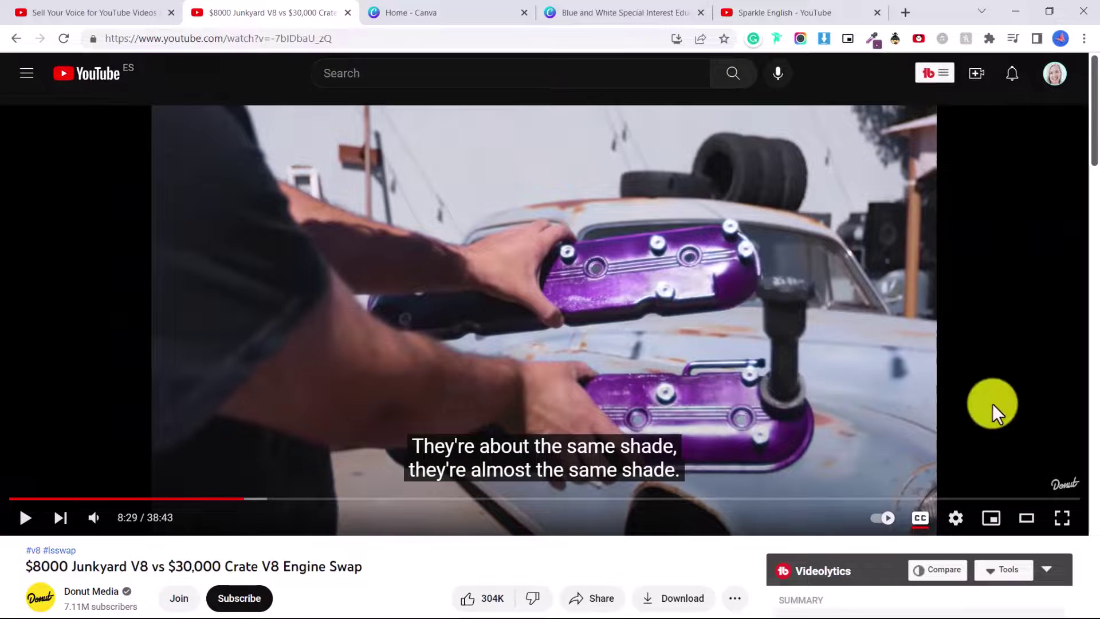
Create a new custom-size Canva design of 300 × 300 px.
left_click(444, 10)
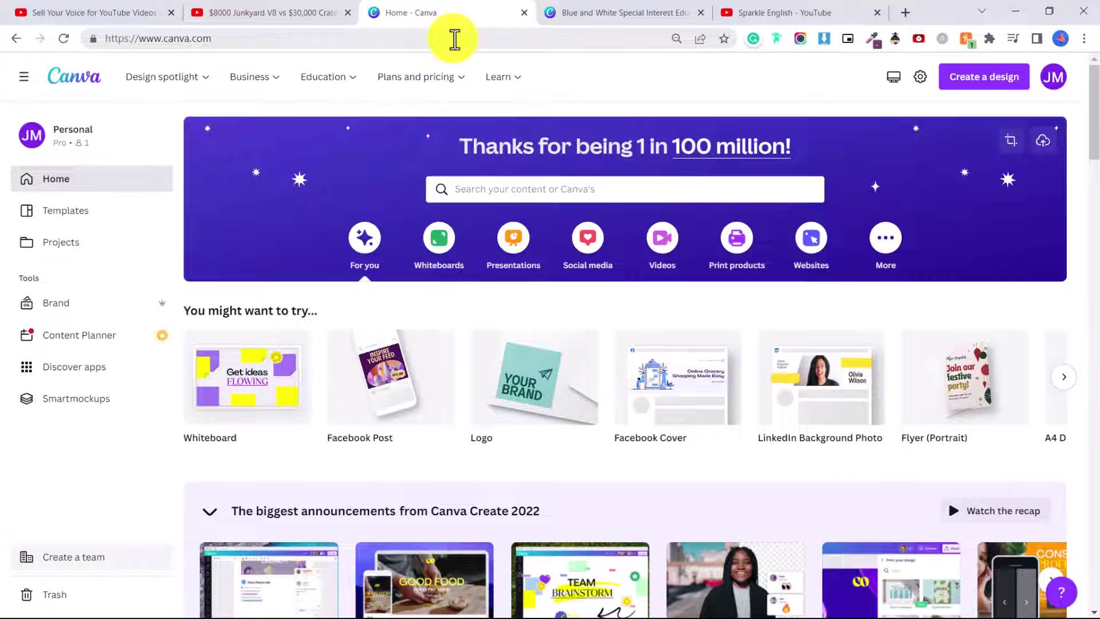
left_click(978, 89)
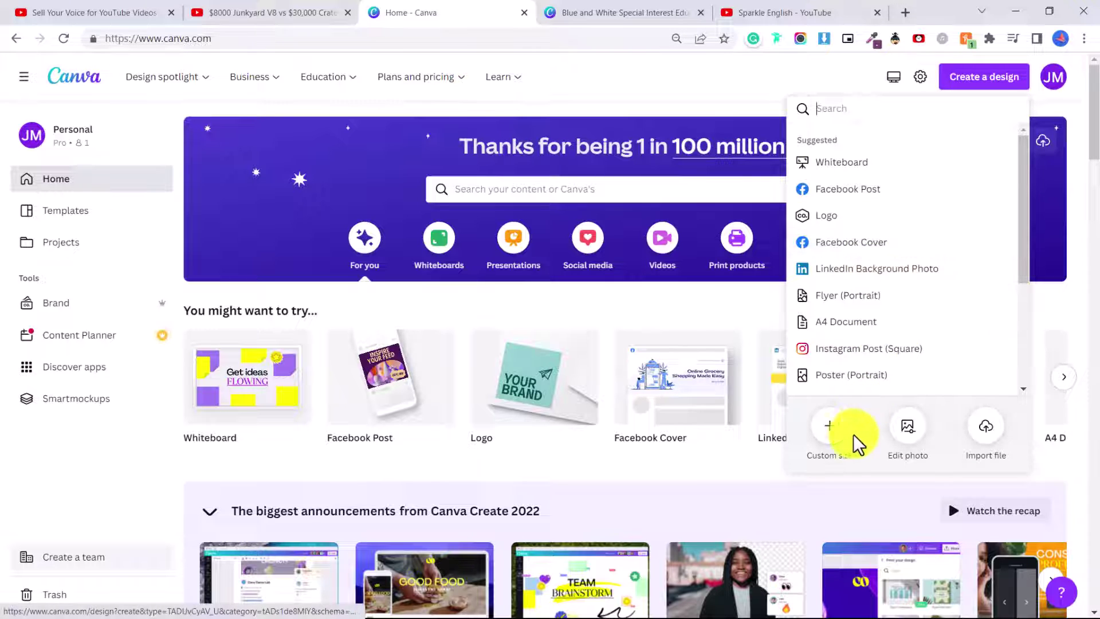
left_click(835, 442)
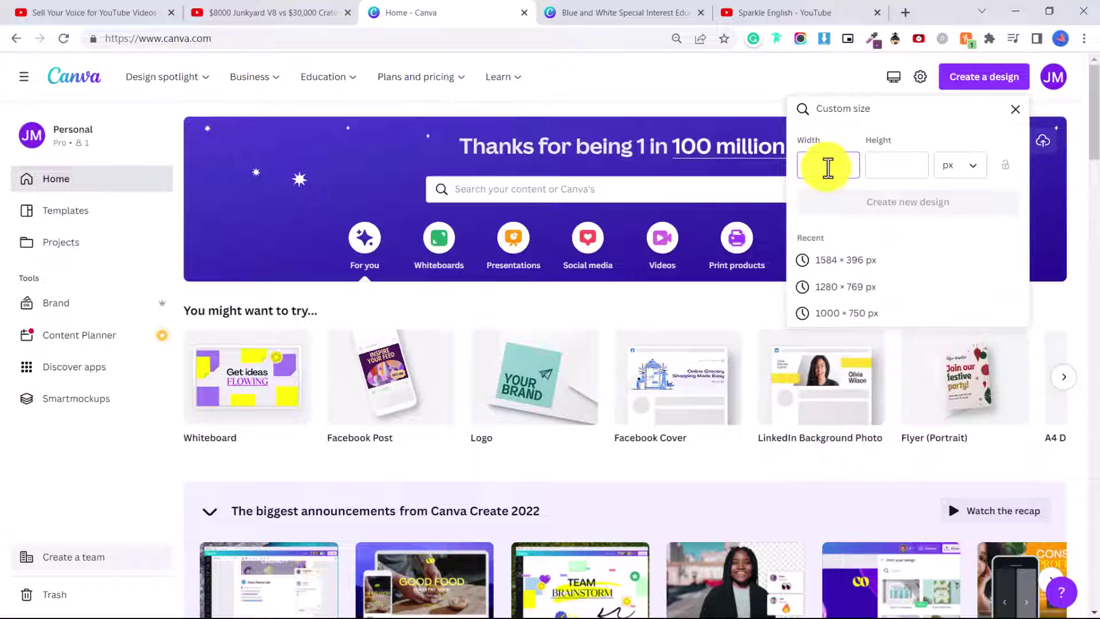
type("300")
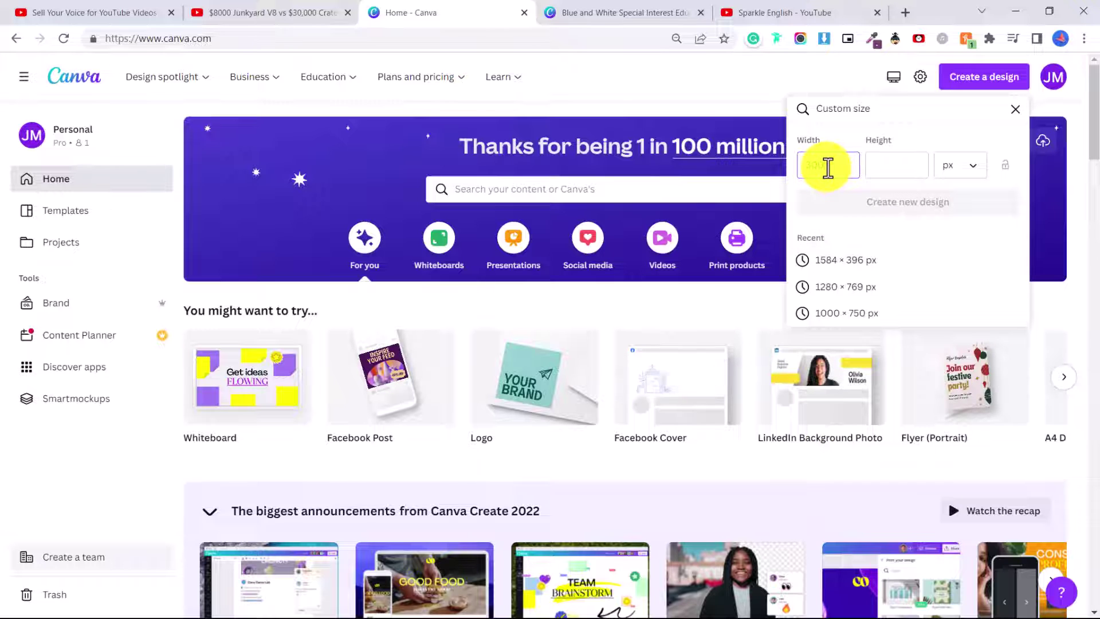
left_click(910, 170)
type("300")
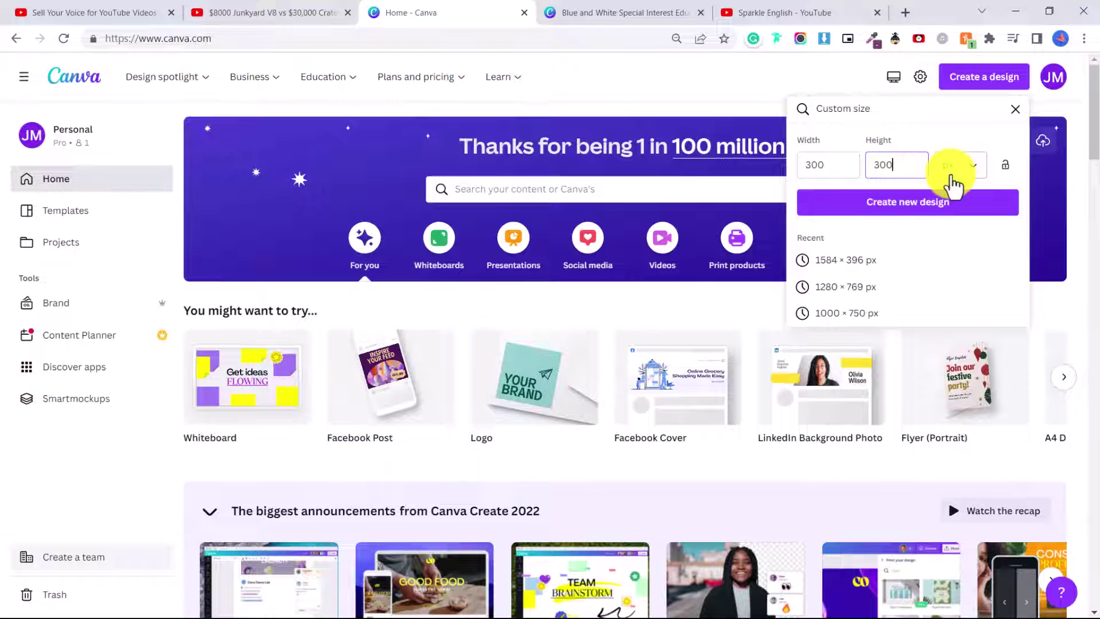
key("BackSpace")
key("BackSpace")
key("BackSpace")
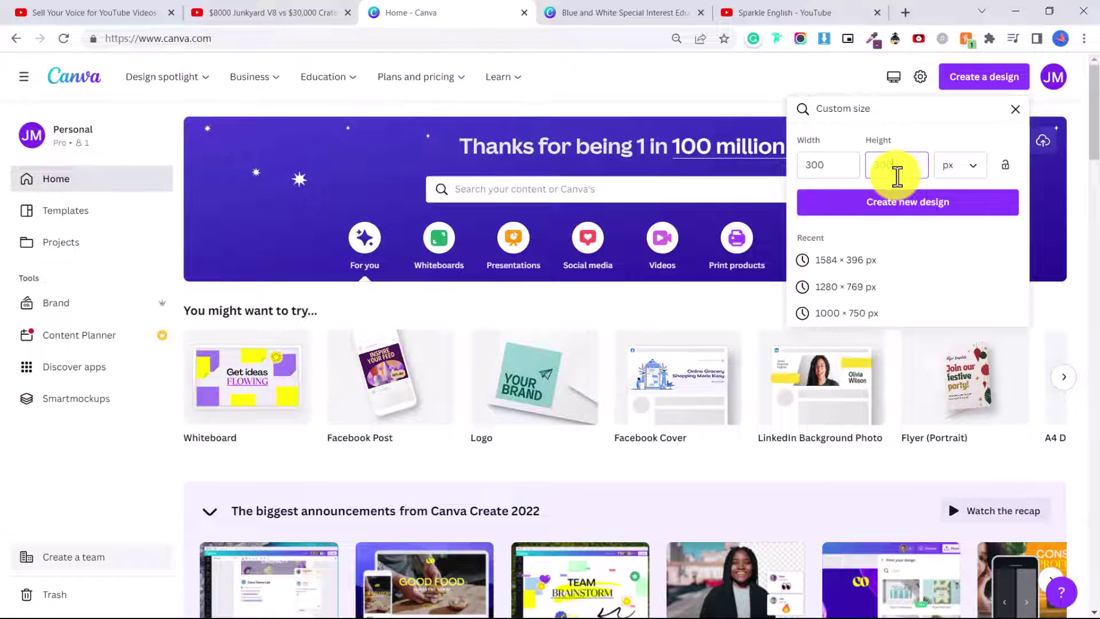
type("300")
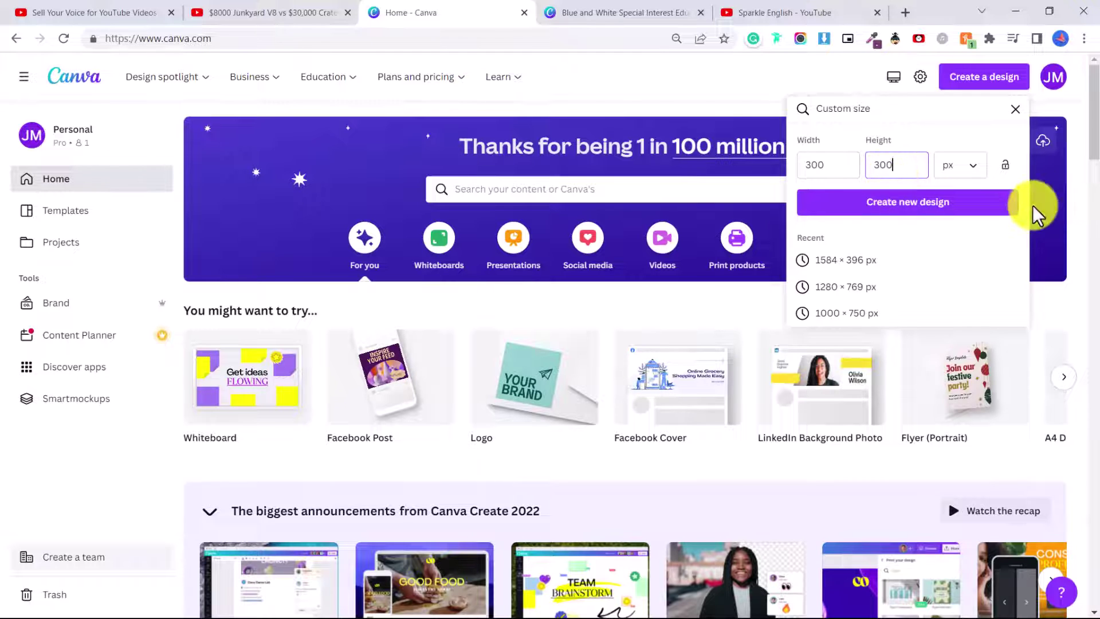
left_click(925, 213)
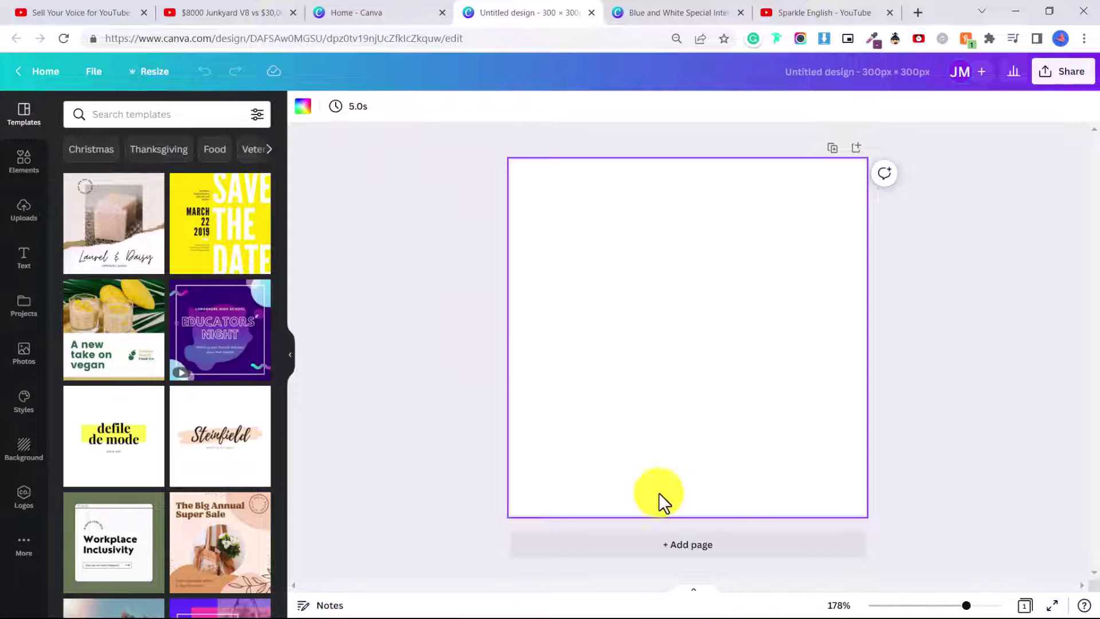
Fill the page background with pure red #FF0000.
left_click(305, 110)
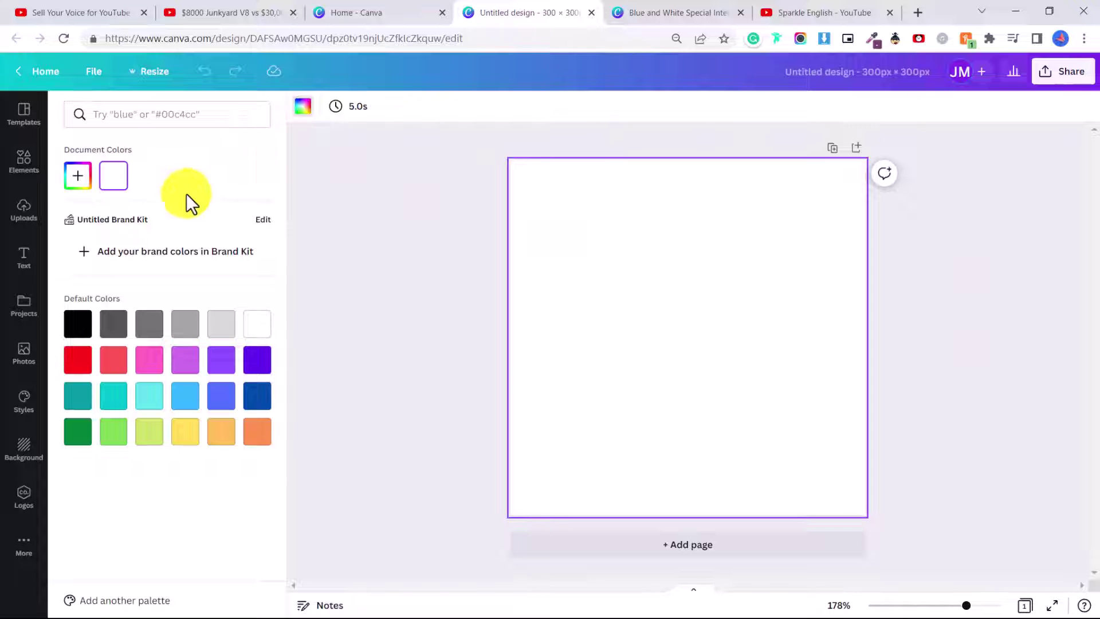
left_click(78, 359)
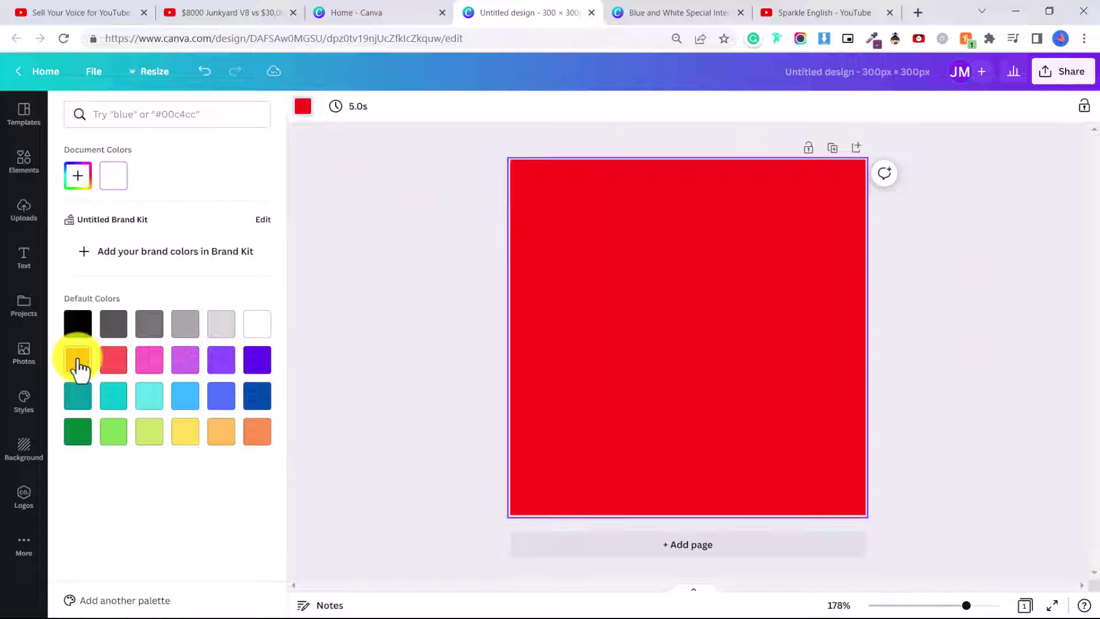
left_click(78, 179)
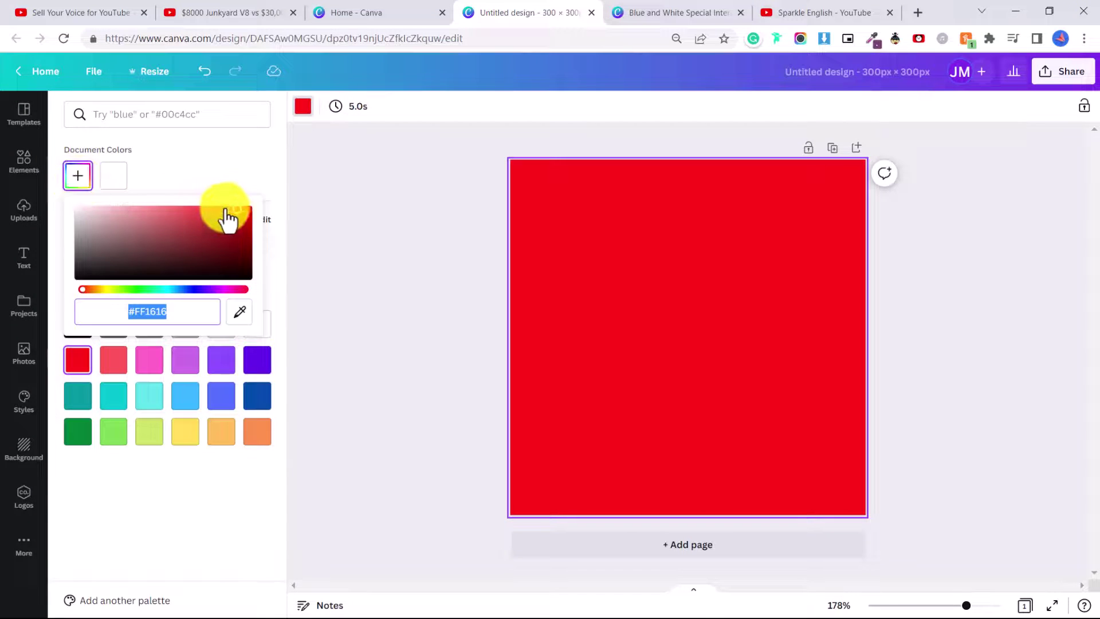
mouse_move(237, 209)
left_mouse_down()
mouse_move(275, 213)
mouse_move(214, 232)
mouse_move(273, 194)
left_mouse_up()
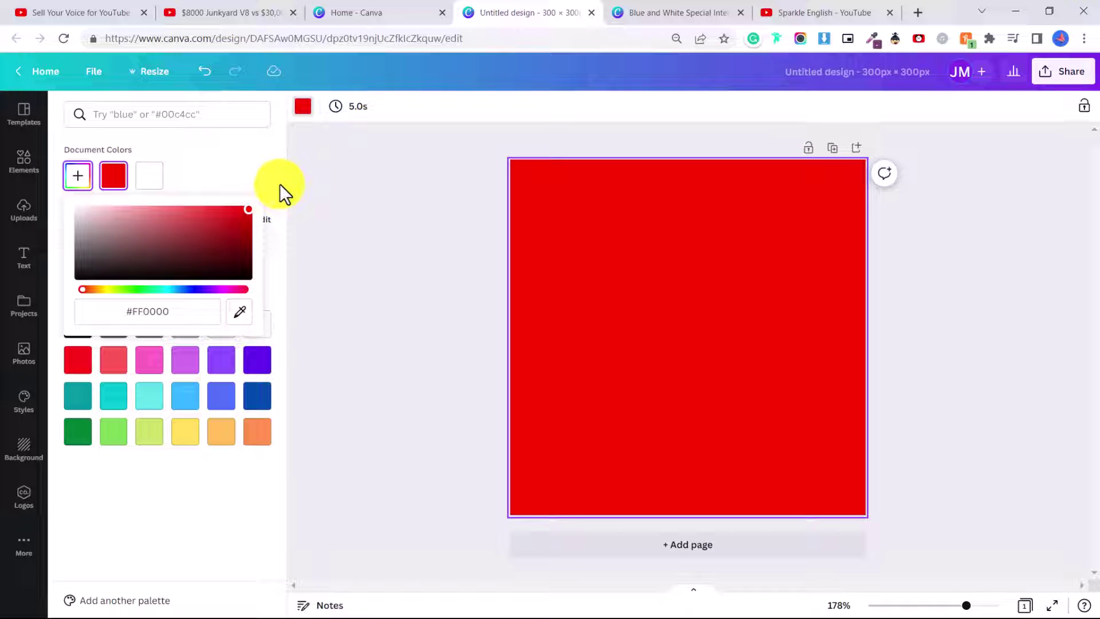
left_click(405, 221)
Add the YouTube play-button graphic from an Elements search for 'youtube', then enlarge and move it.
left_click(405, 221)
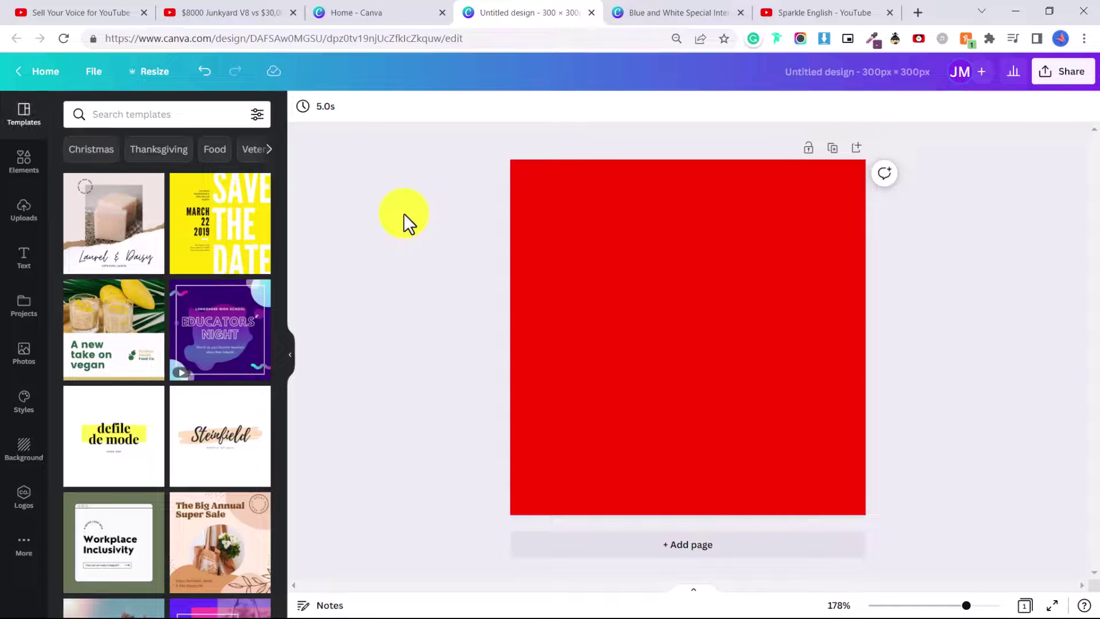
left_click(34, 173)
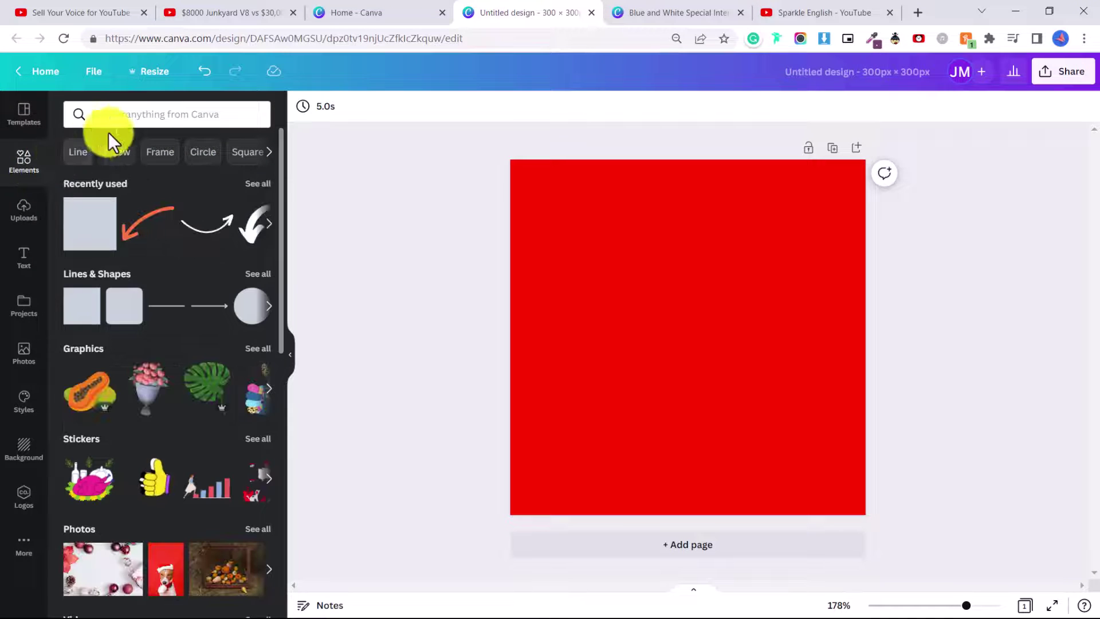
left_click(127, 122)
type("youtube")
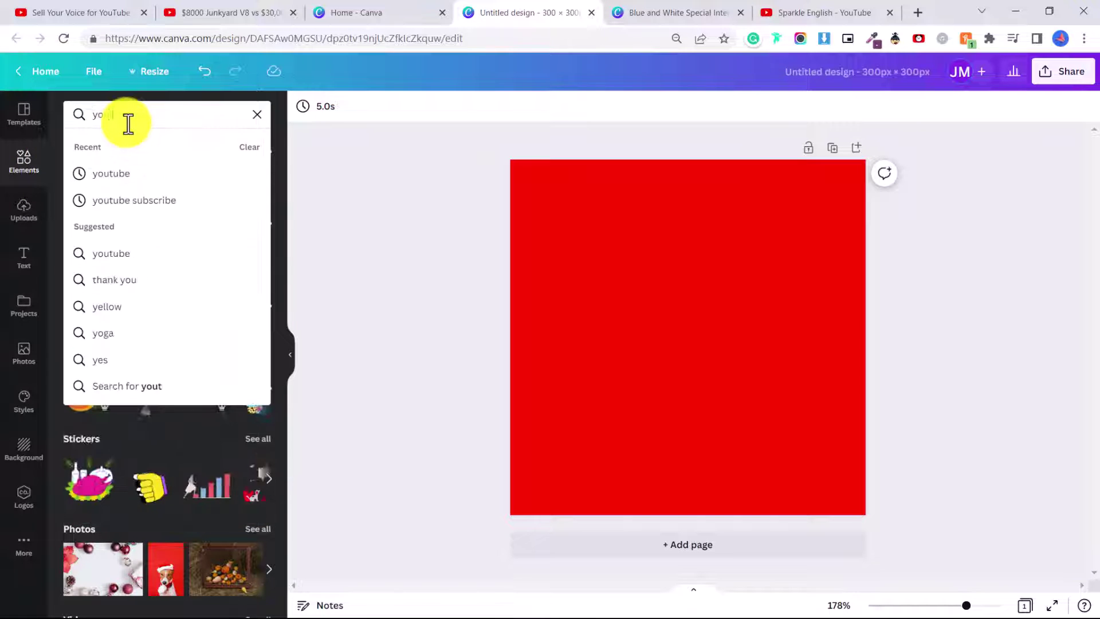
key("Return")
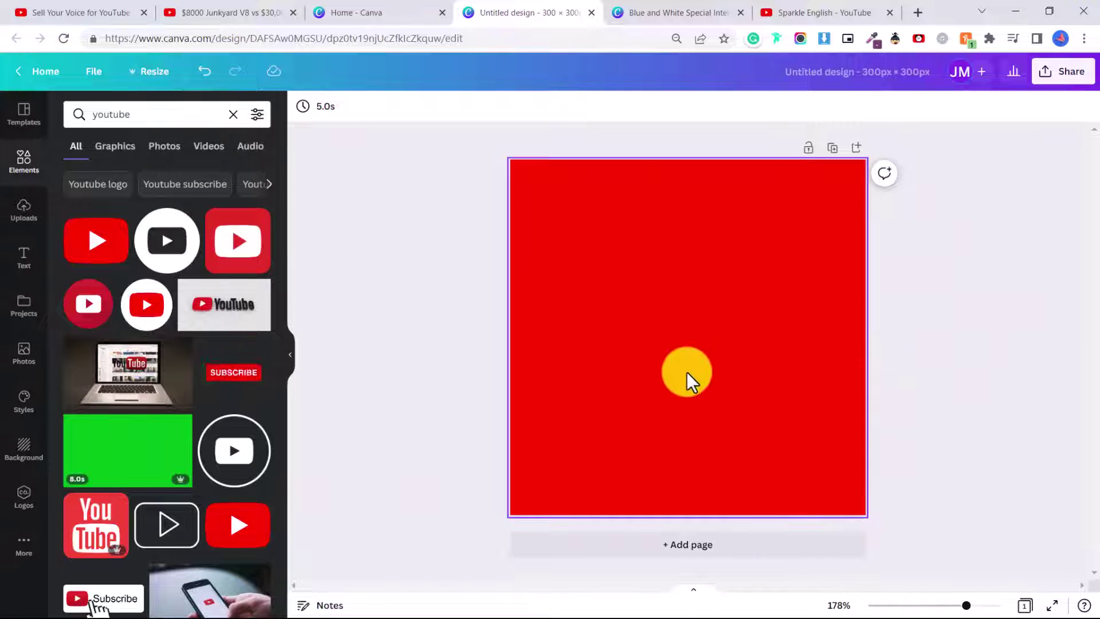
left_click(99, 258)
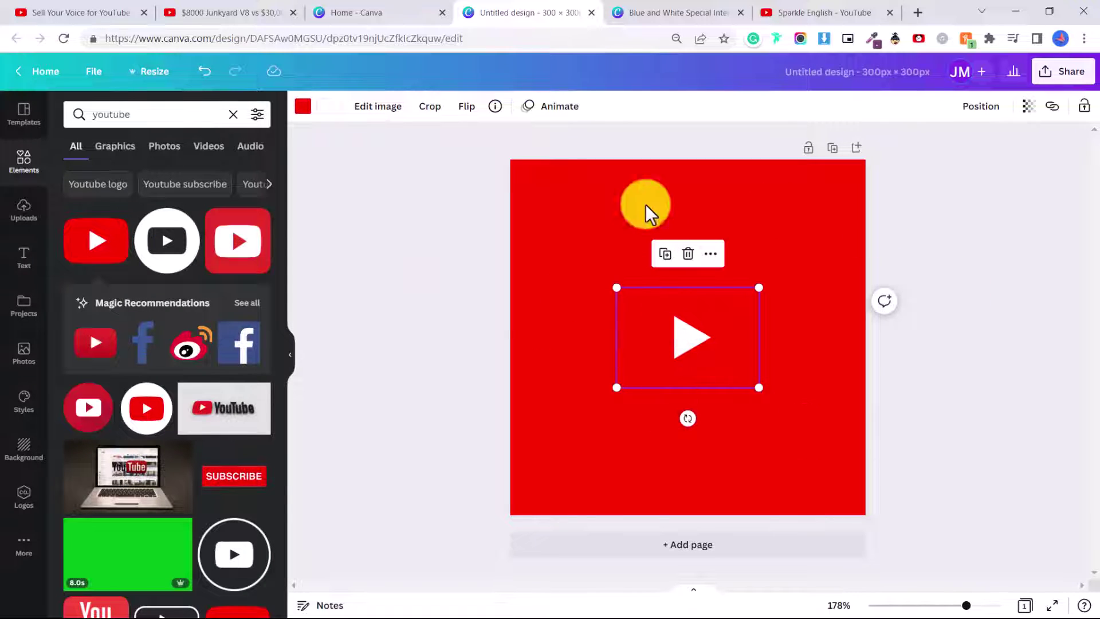
left_click_drag(618, 287, 498, 244)
left_click_drag(626, 313, 680, 304)
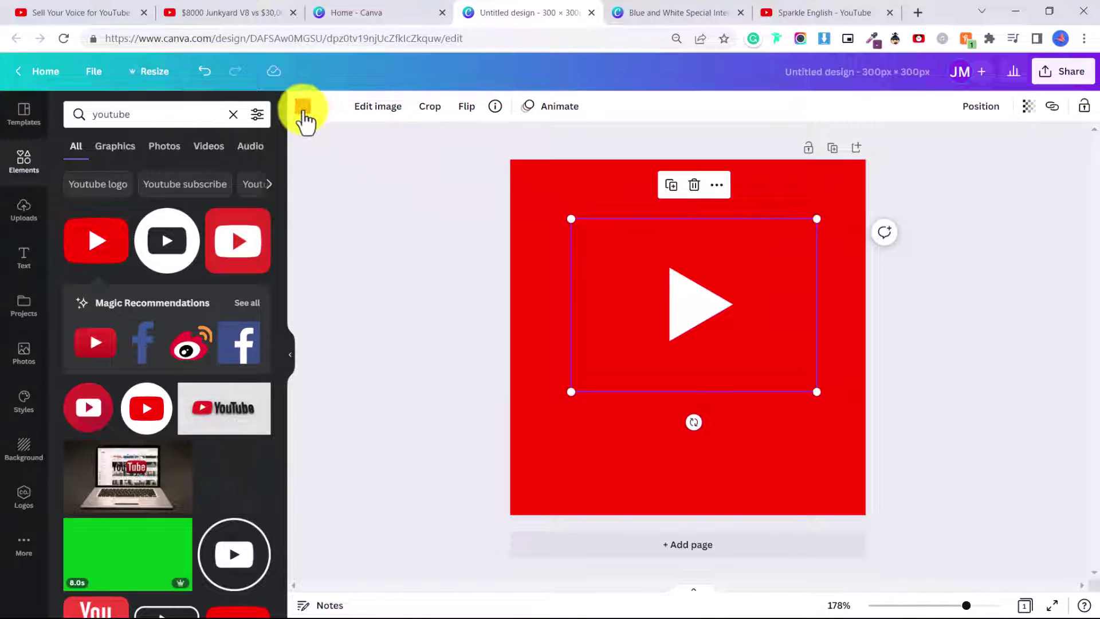
Recolour the logo white with a red triangle, enlarge it and centre it horizontally.
left_click(303, 109)
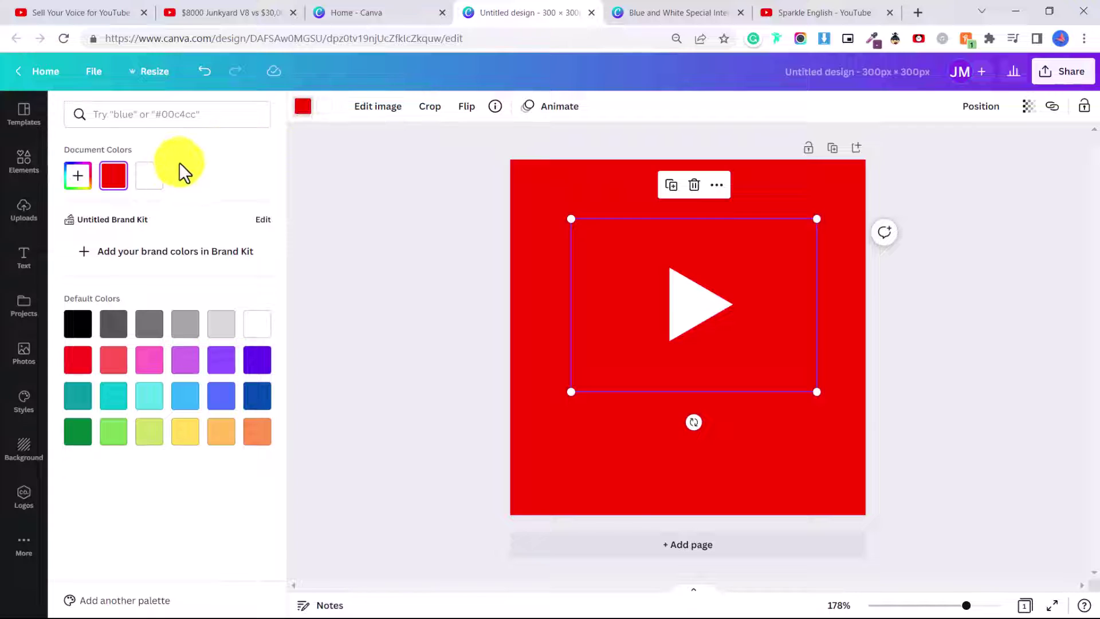
left_click(153, 178)
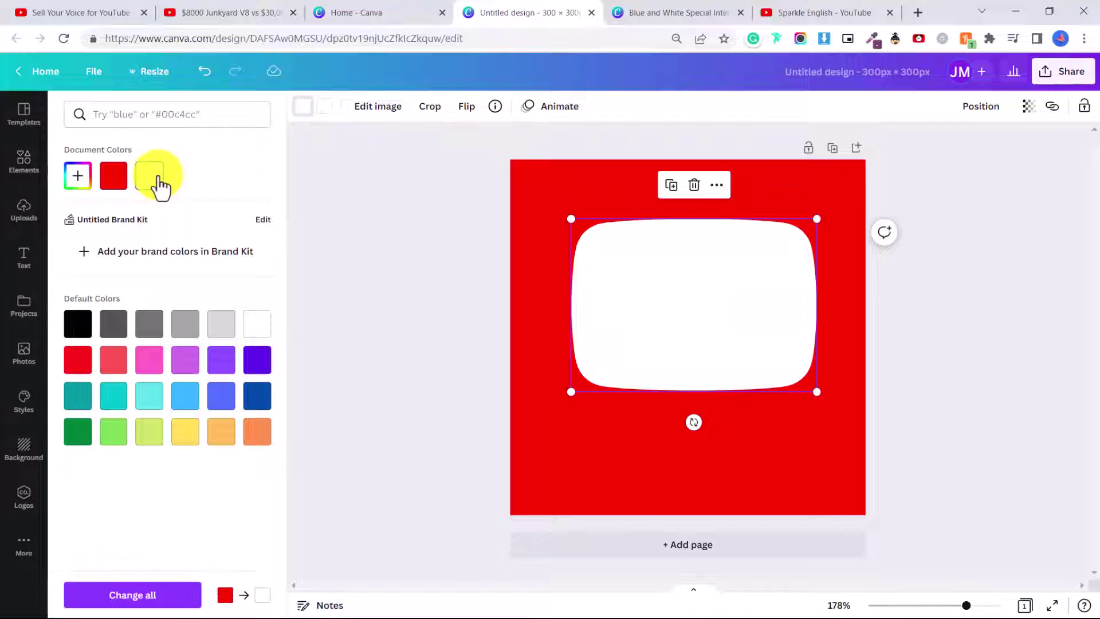
left_click(113, 176)
left_click(458, 299)
mouse_move(762, 321)
left_mouse_down()
mouse_move(752, 300)
mouse_move(766, 330)
mouse_move(755, 326)
left_mouse_up()
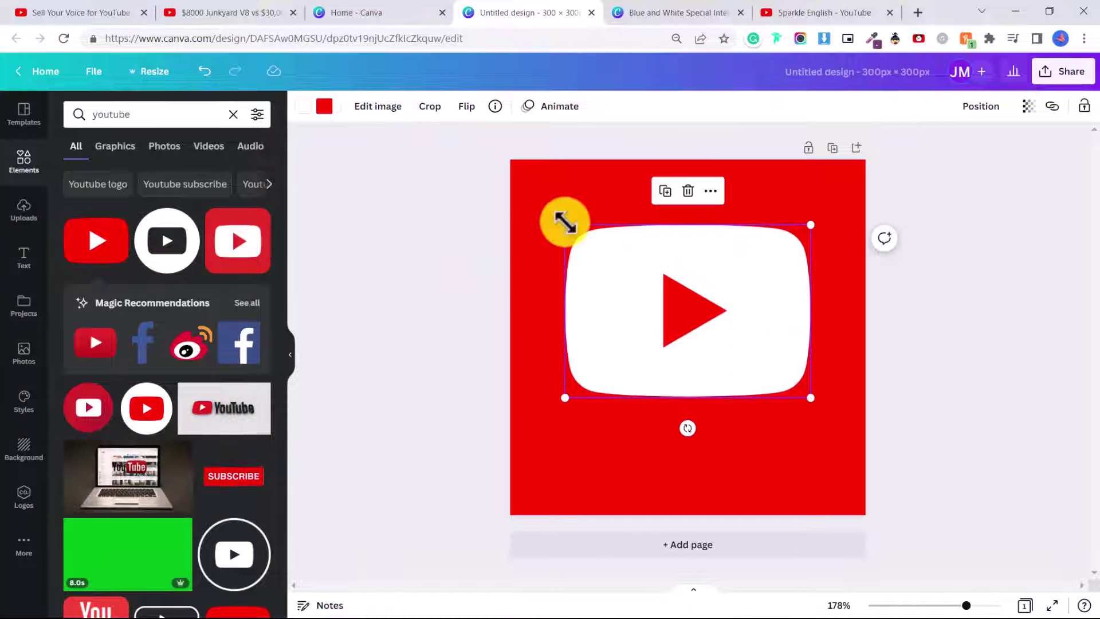
left_click_drag(565, 222, 523, 192)
left_click_drag(634, 265, 665, 263)
left_click(111, 11)
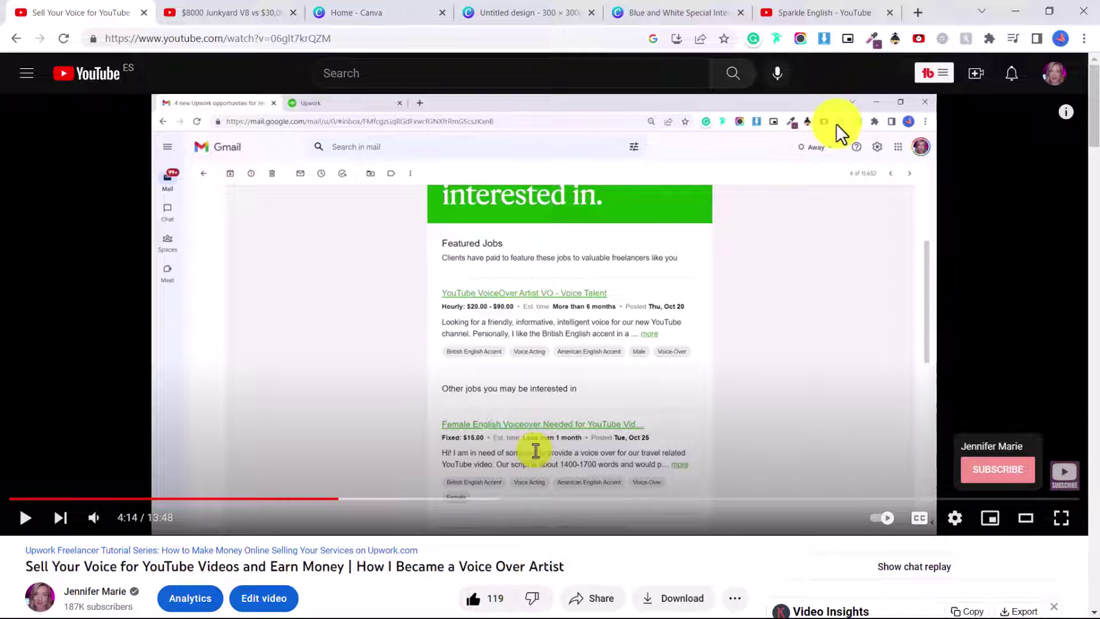
left_click(529, 12)
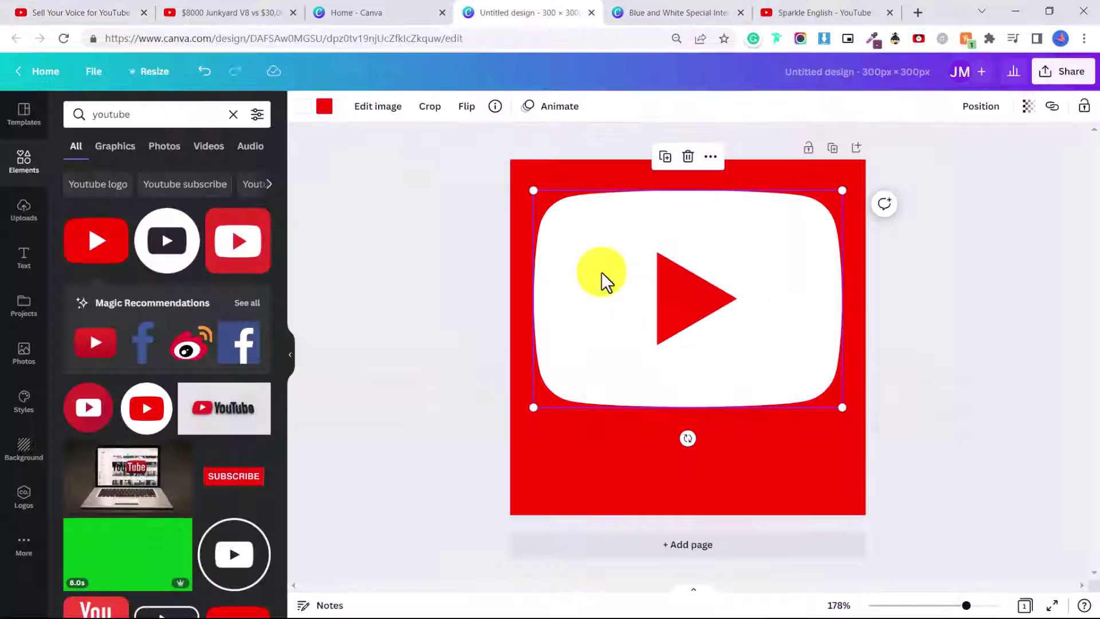
left_click_drag(651, 277, 653, 271)
Add a heading text box and retype its text as SUBSCRIBE.
left_click(512, 275)
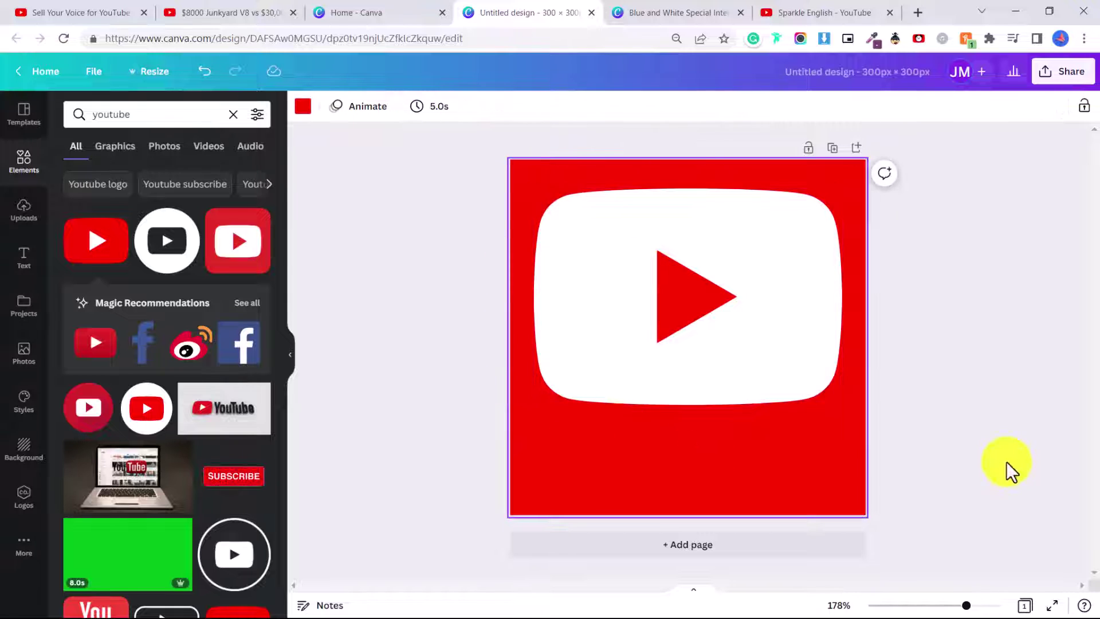
left_click(24, 258)
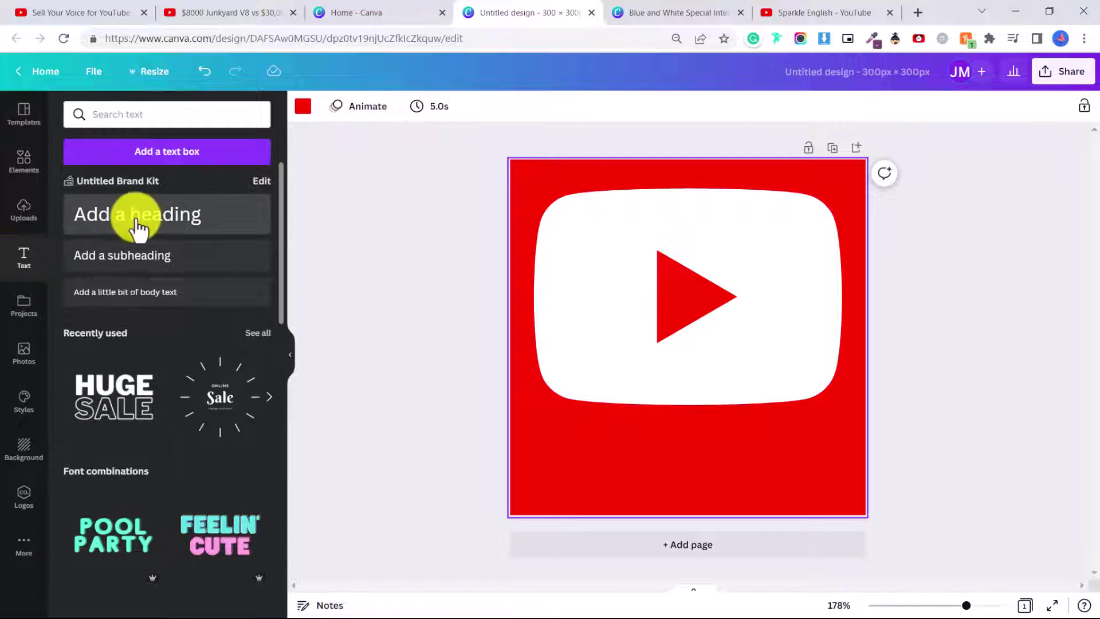
left_click(151, 224)
left_click(585, 333)
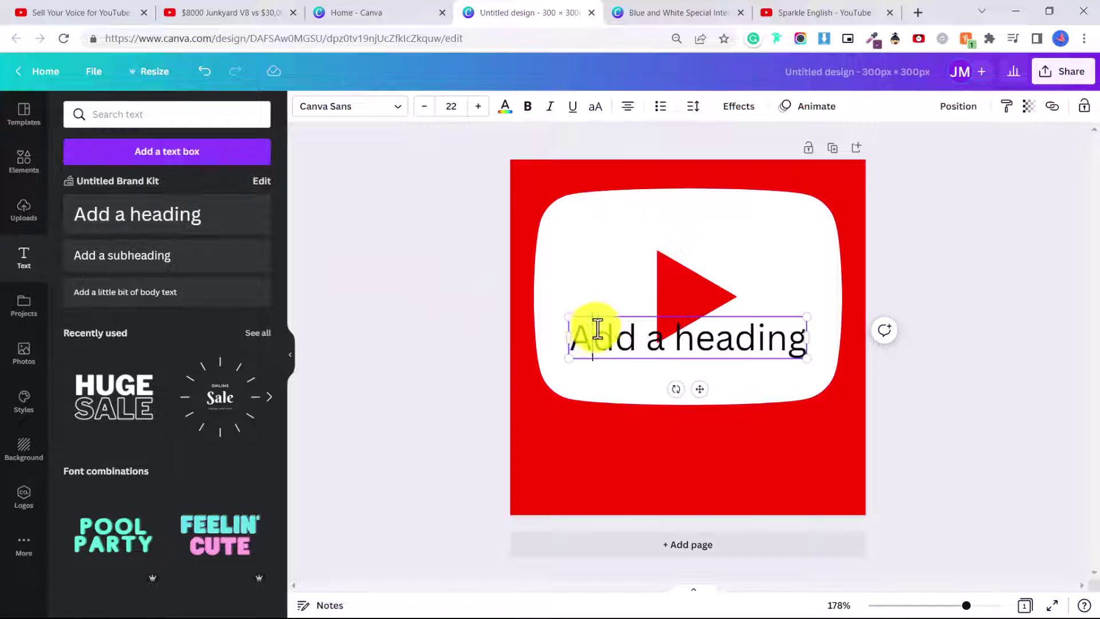
left_click_drag(581, 332, 826, 343)
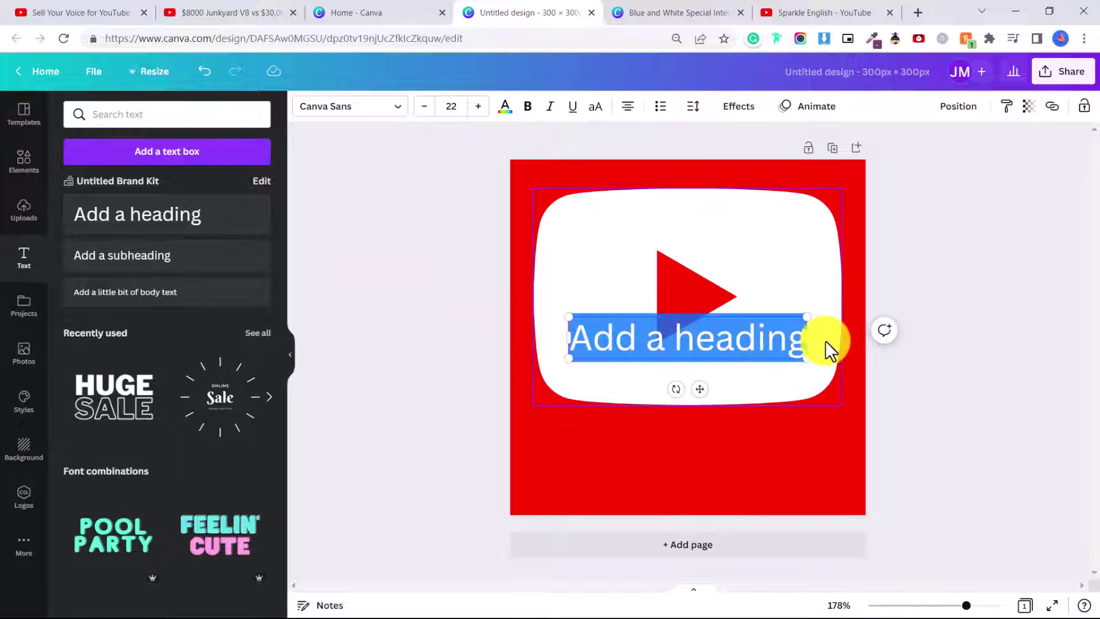
type("Subscribe")
left_click_drag(603, 337, 626, 338)
key("ctrl+a")
type("SUB")
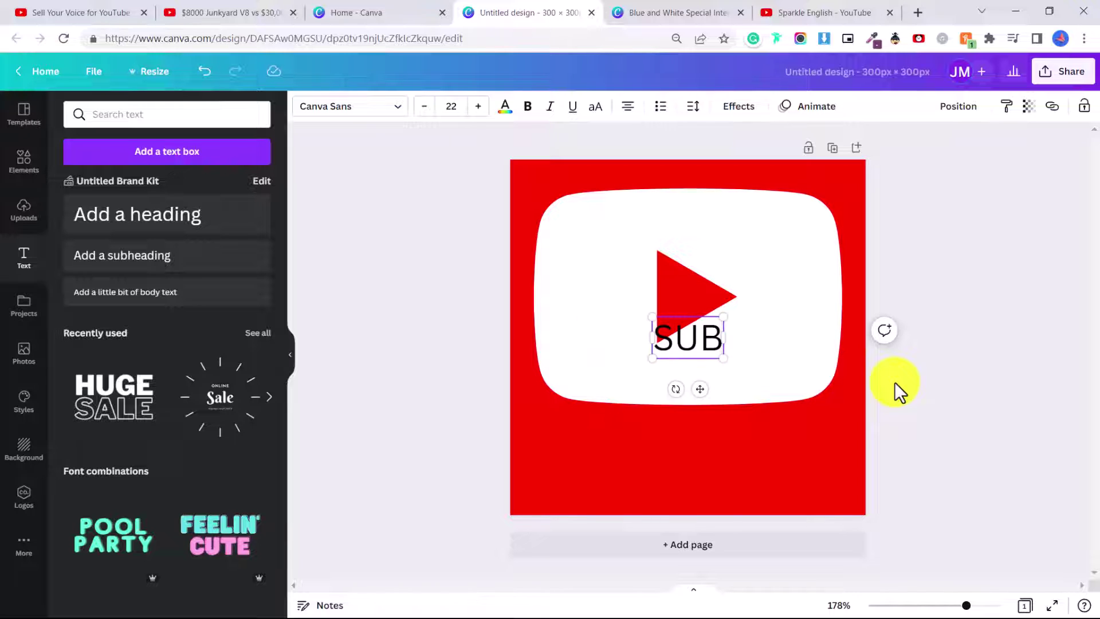
type("SCRIBE")
Move SUBSCRIBE below the logo near the bottom and enlarge it to size 31.4.
left_click(799, 362)
left_click(775, 342)
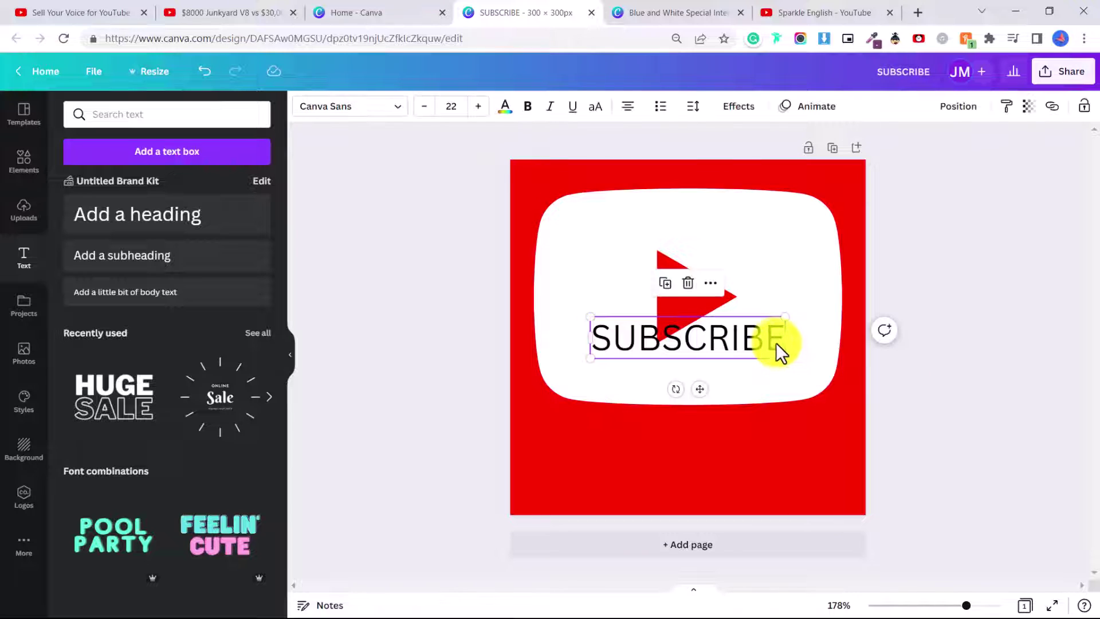
left_click_drag(775, 342, 845, 413)
left_click_drag(810, 454, 786, 452)
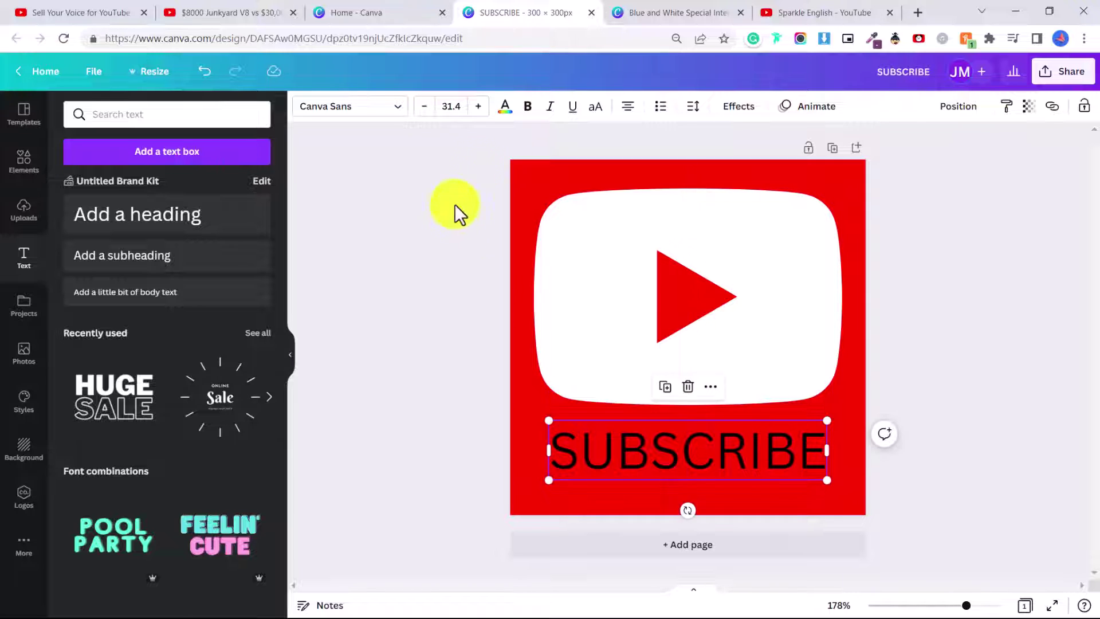
Make the SUBSCRIBE text white and set its font to Inter.
left_click(505, 110)
left_click(185, 176)
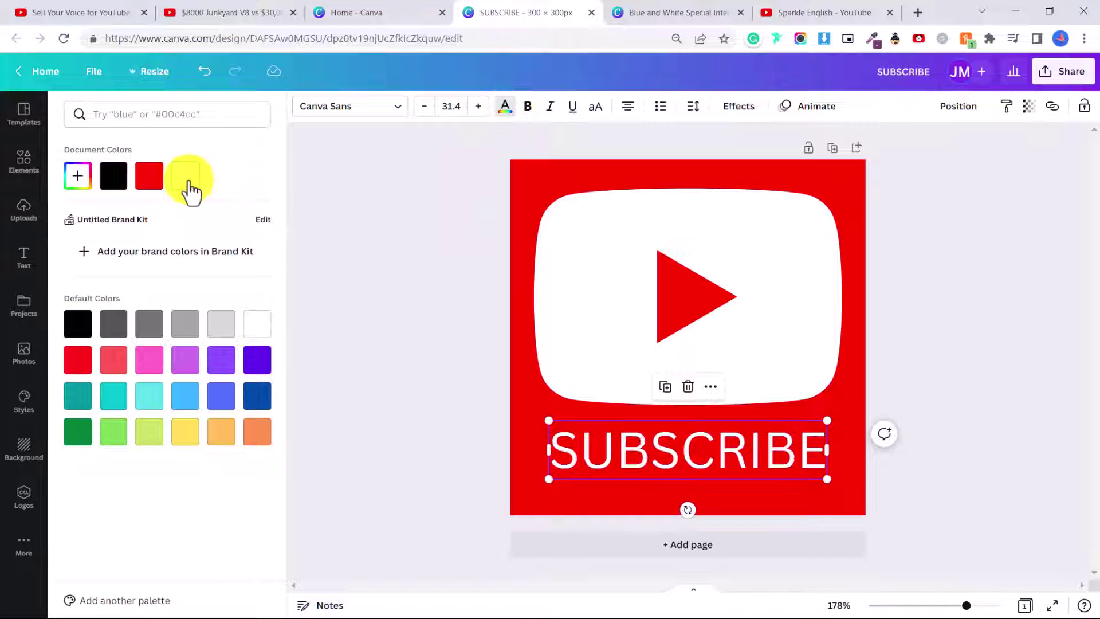
left_click(401, 110)
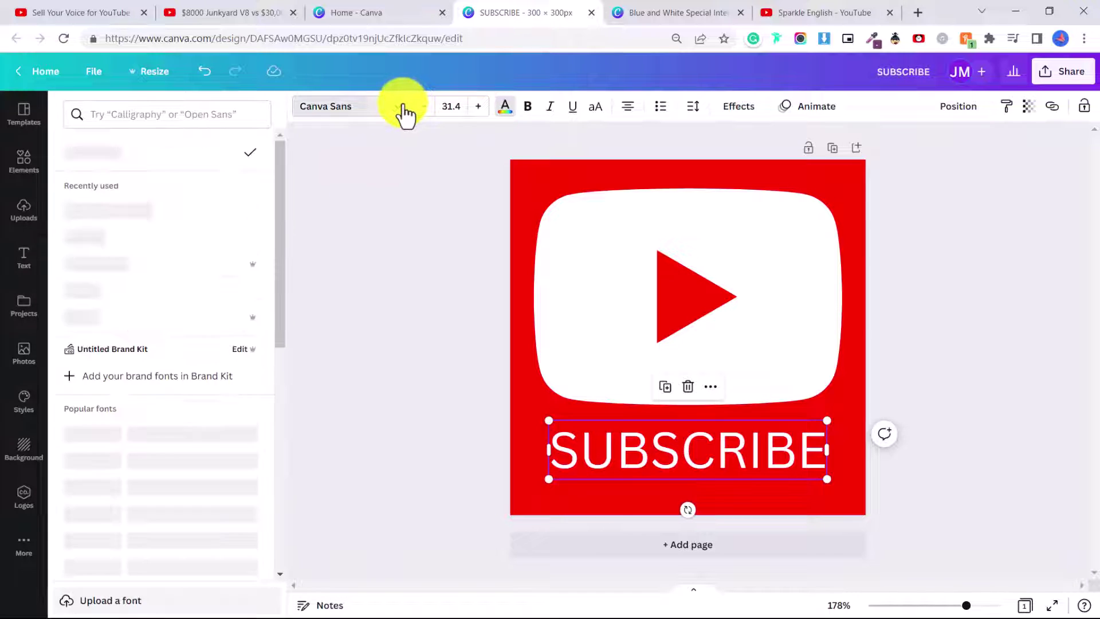
left_click(110, 212)
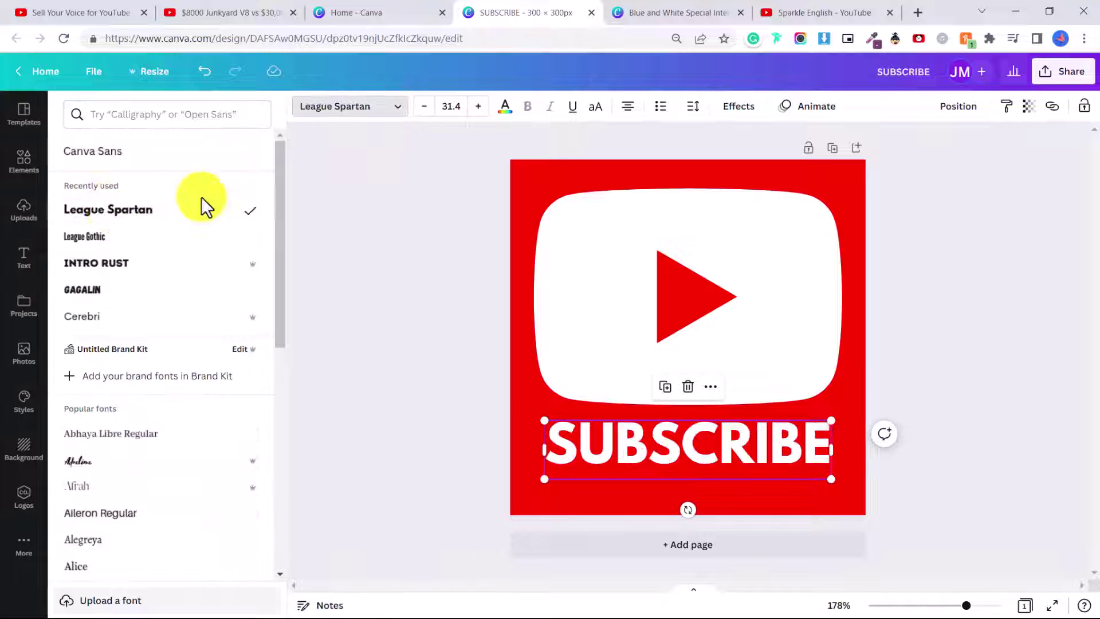
scroll(103, 418, "down", 2)
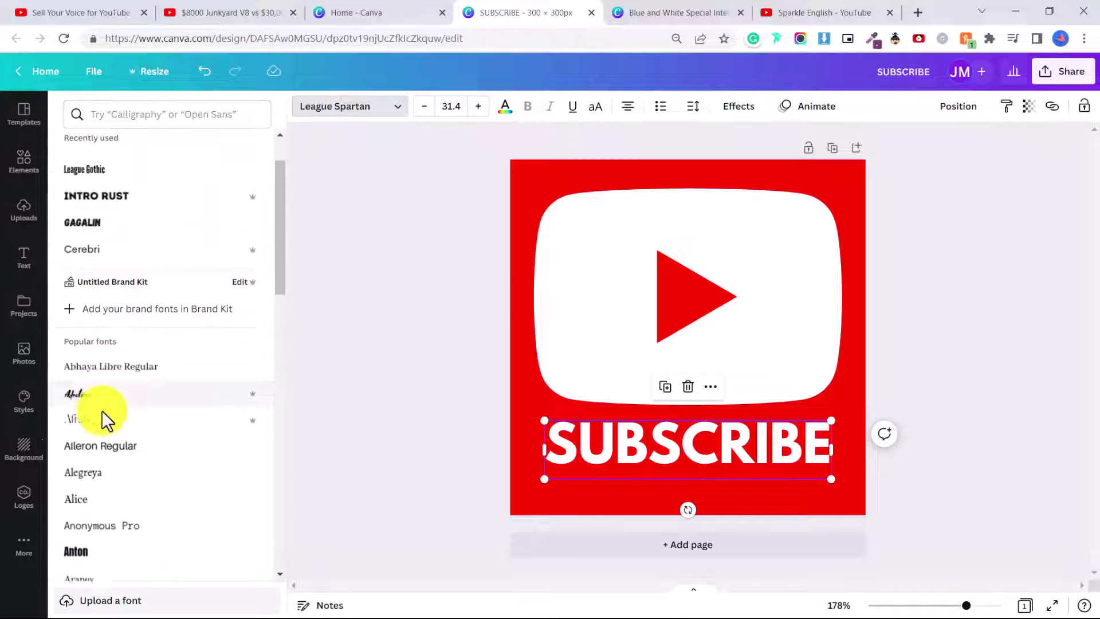
left_click(102, 413)
scroll(115, 424, "down", 5)
scroll(143, 450, "down", 5)
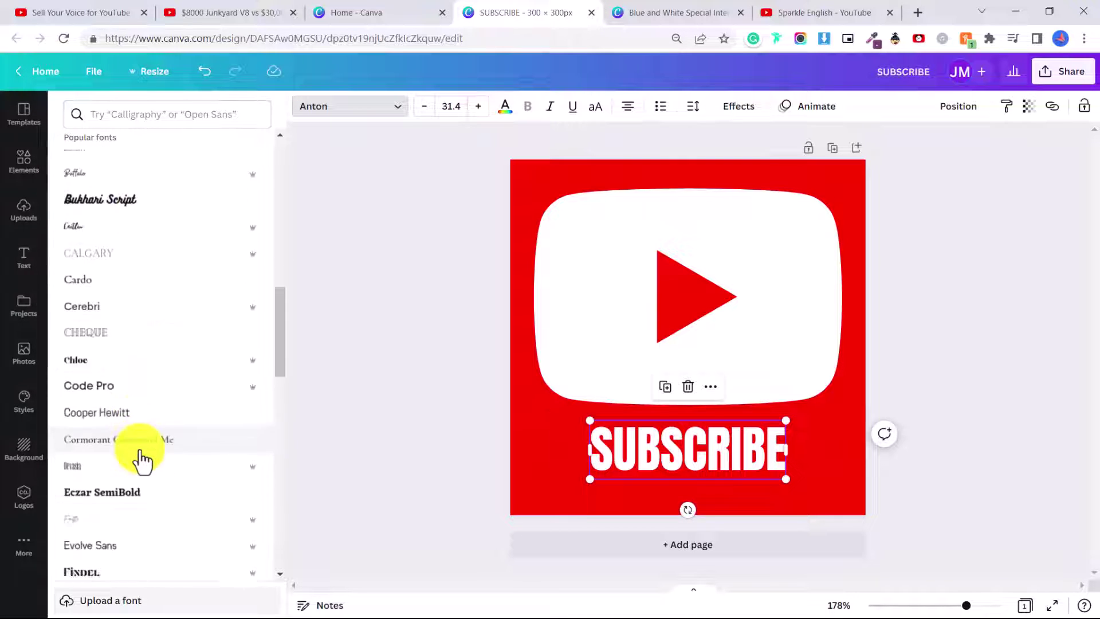
double_click(638, 435)
Bold SUBSCRIBE and enlarge it to size 35.6, spanning the square's width.
left_click(634, 442)
double_click(568, 442)
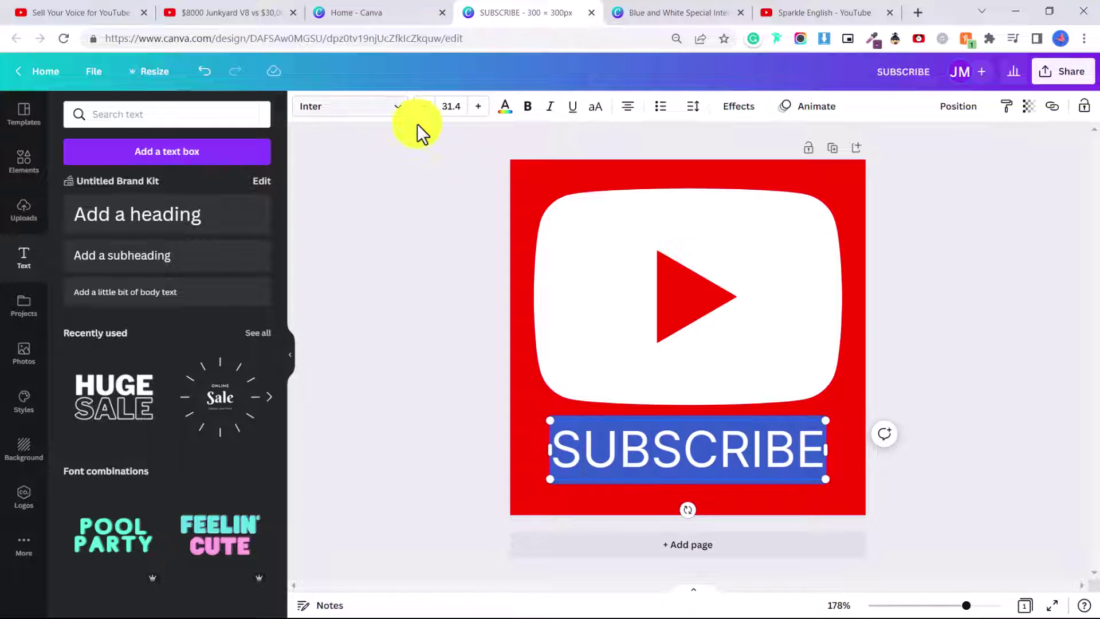
left_click(530, 106)
left_click(452, 359)
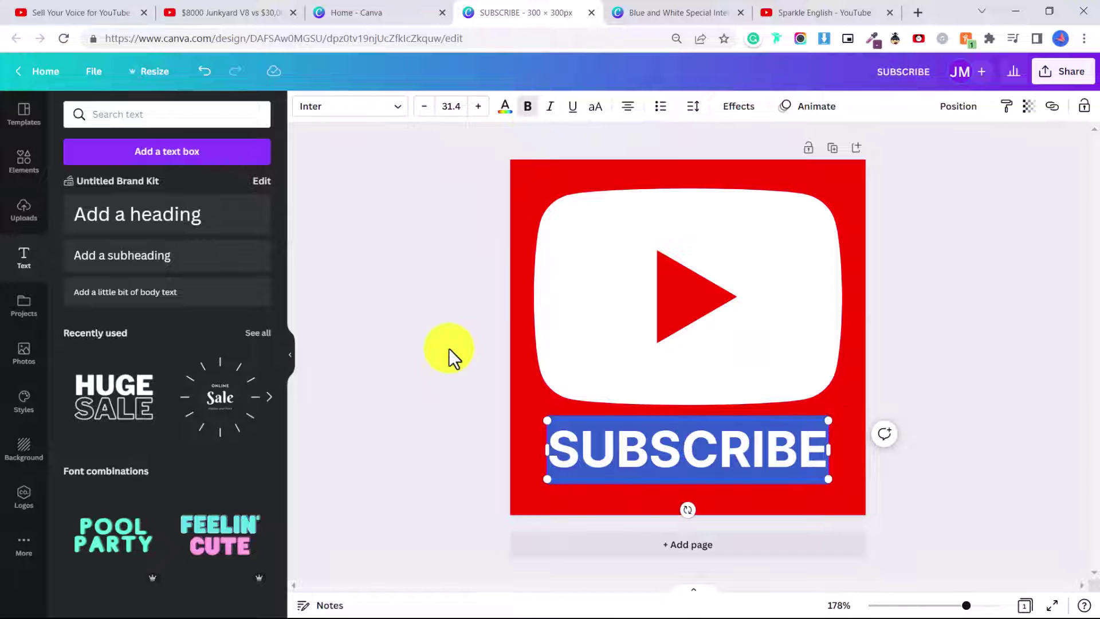
left_click(723, 465)
left_click_drag(544, 421, 499, 413)
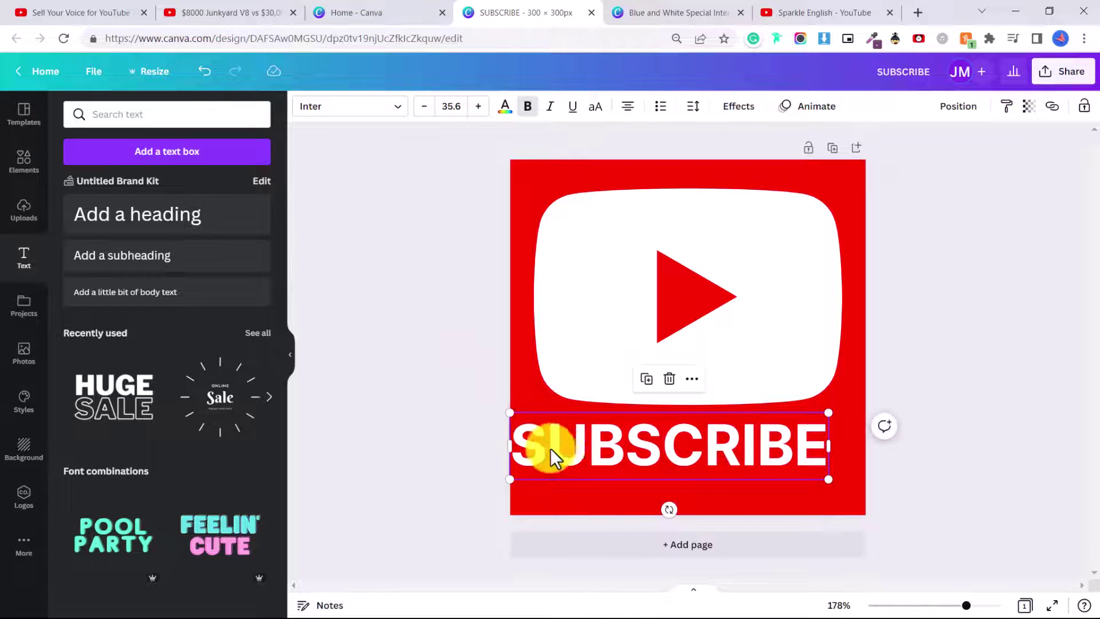
left_click_drag(553, 450, 570, 455)
left_click(934, 372)
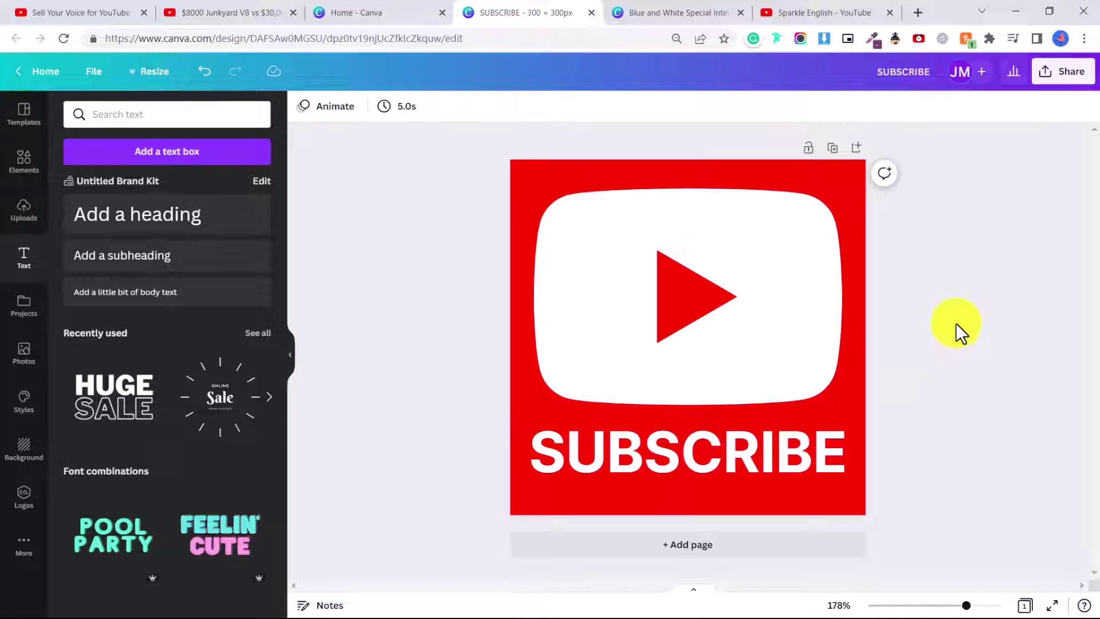
Download the design as a 300 × 300 px PNG.
left_click(1063, 72)
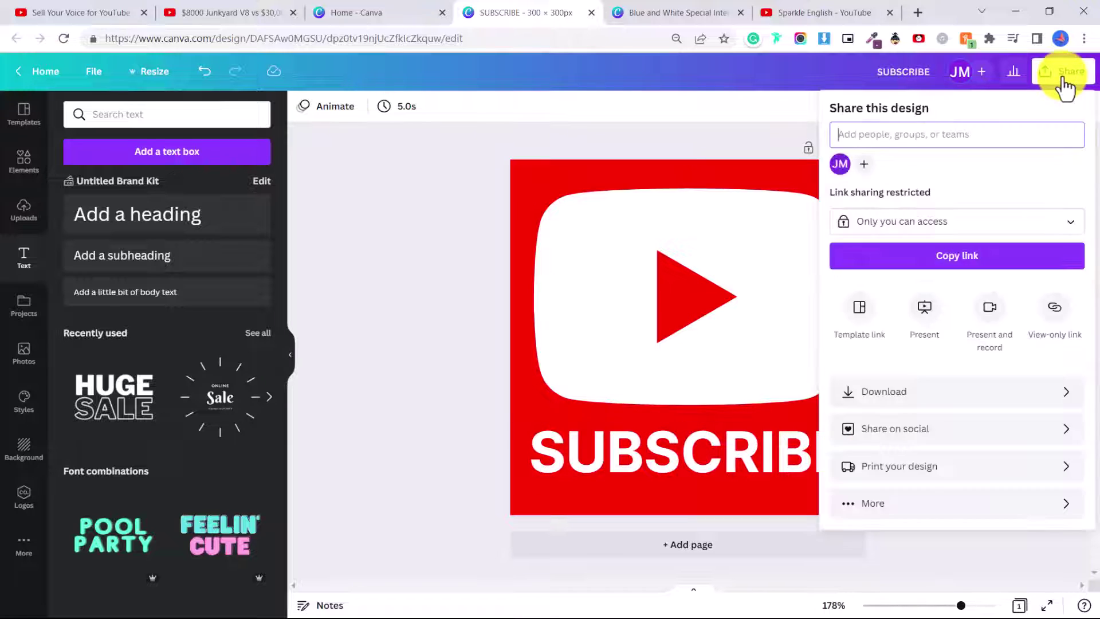
left_click(973, 396)
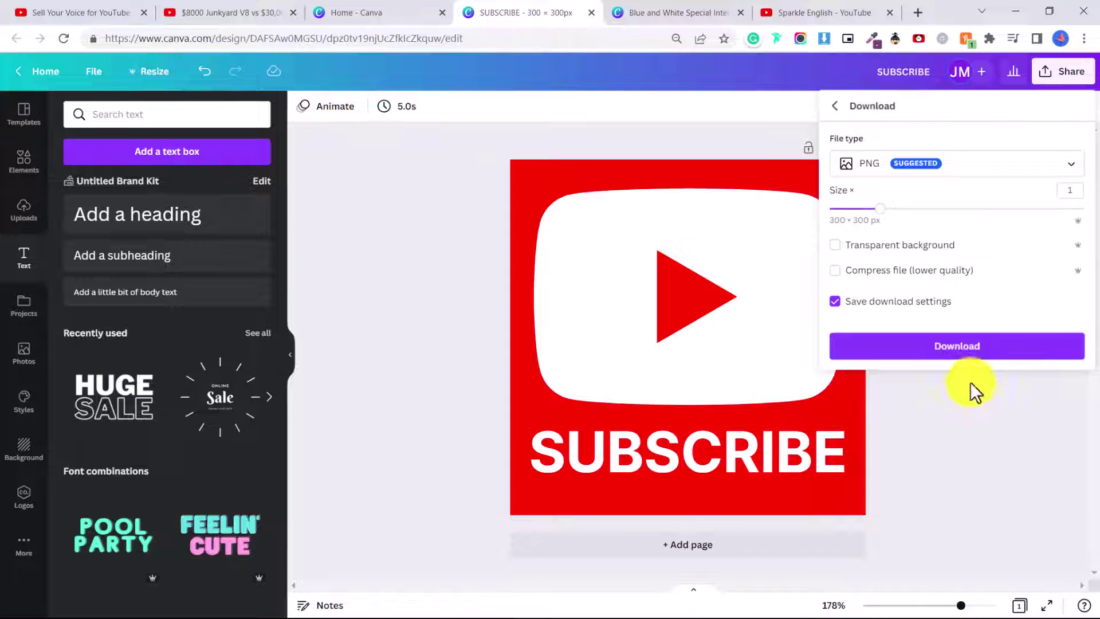
left_click(910, 166)
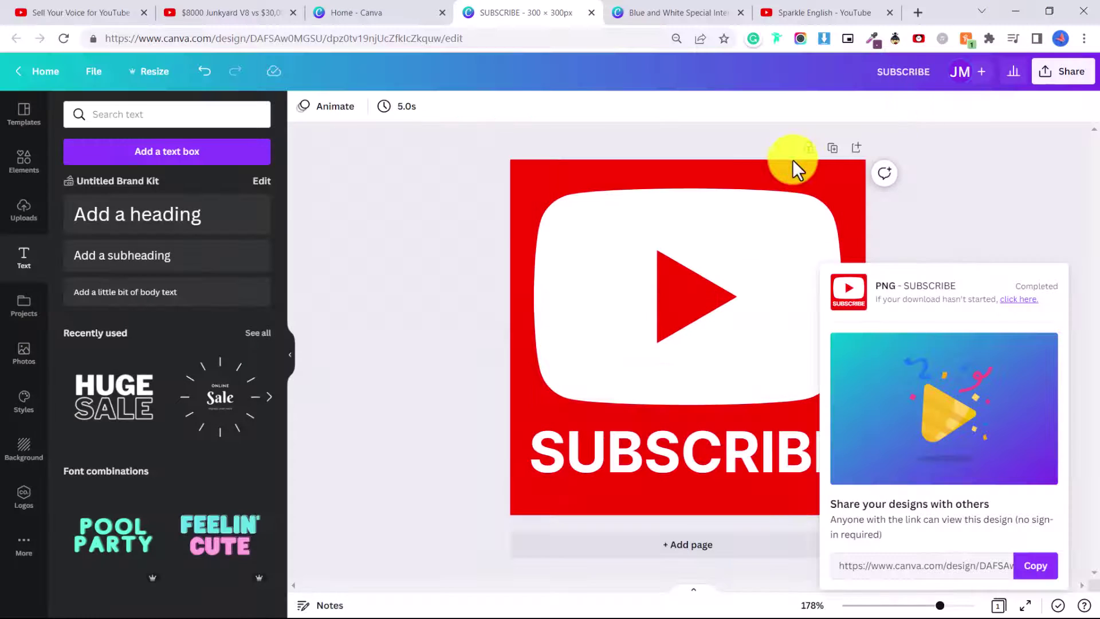
Change the background and the logo's play icon to turquoise.
left_click(770, 167)
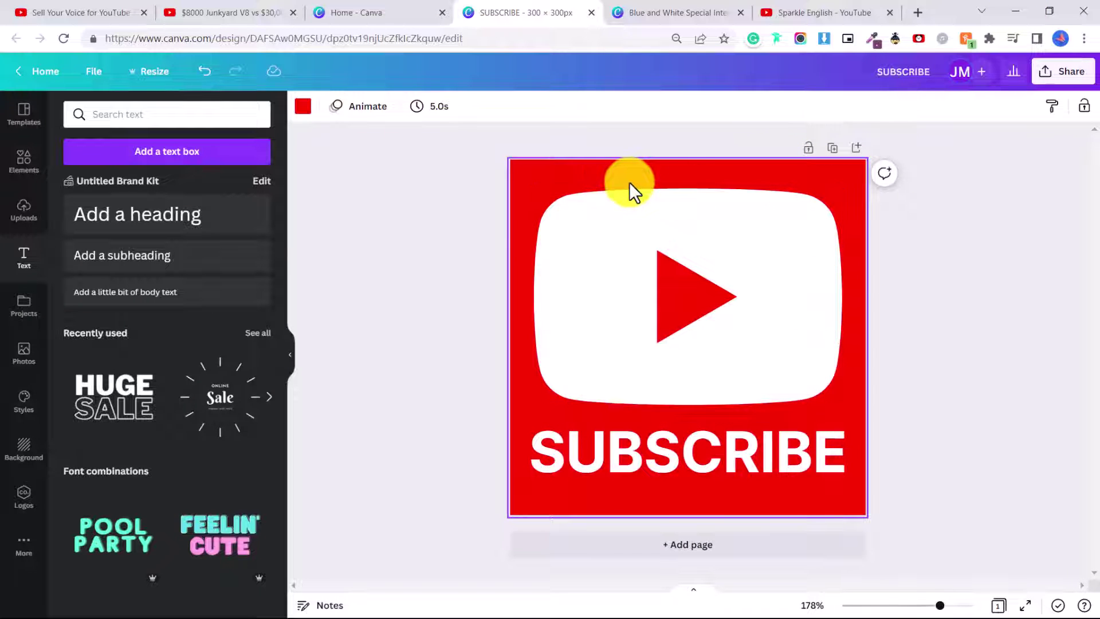
left_click(303, 107)
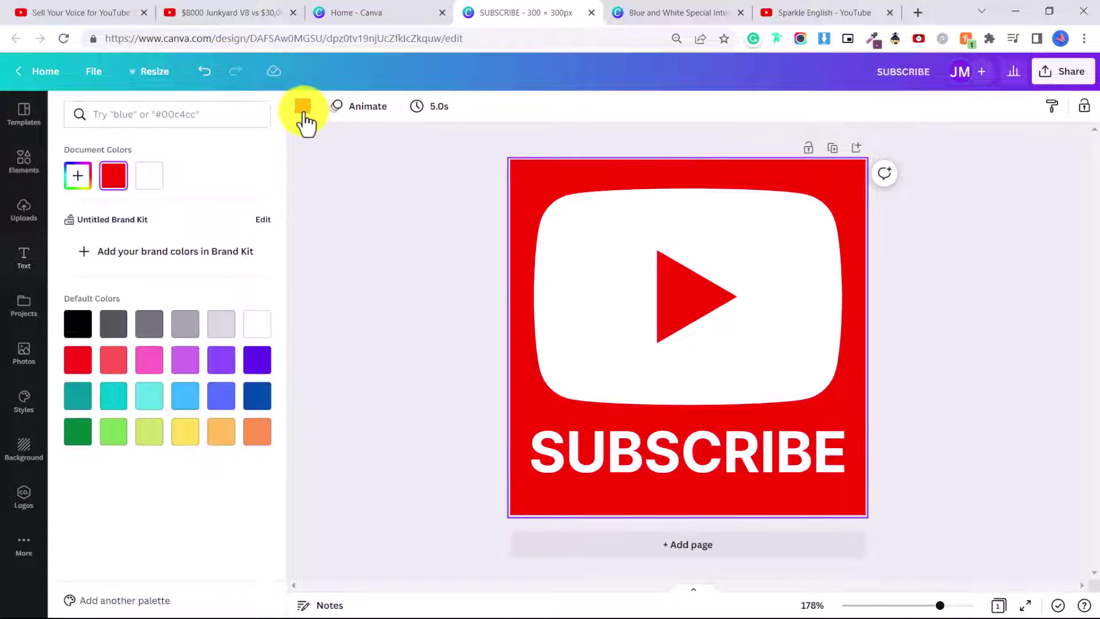
left_click(150, 402)
left_click(114, 403)
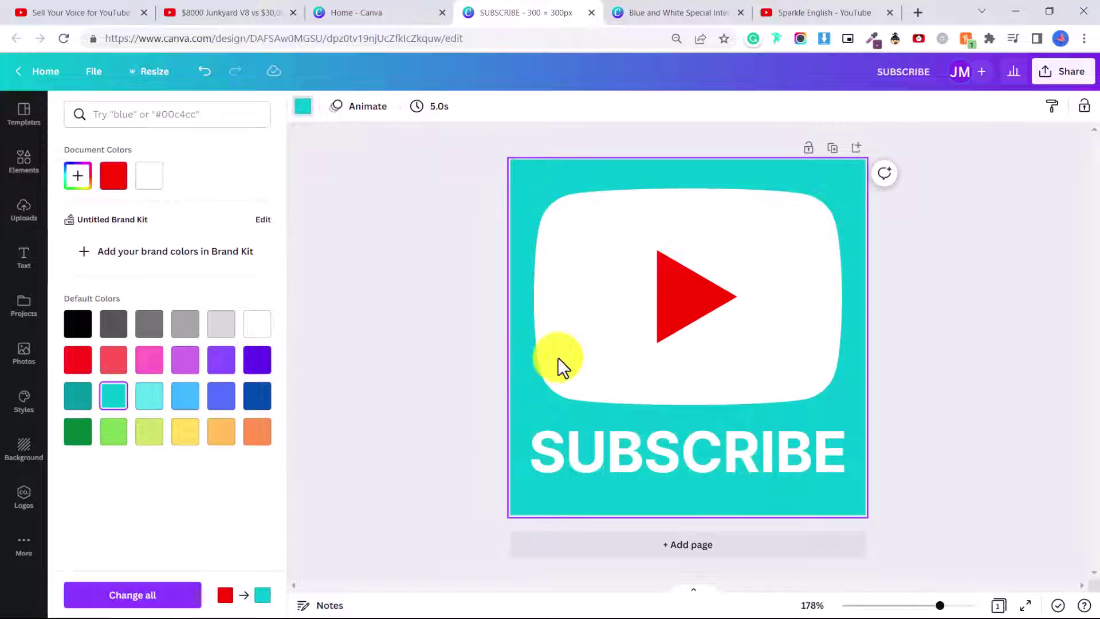
left_click(686, 305)
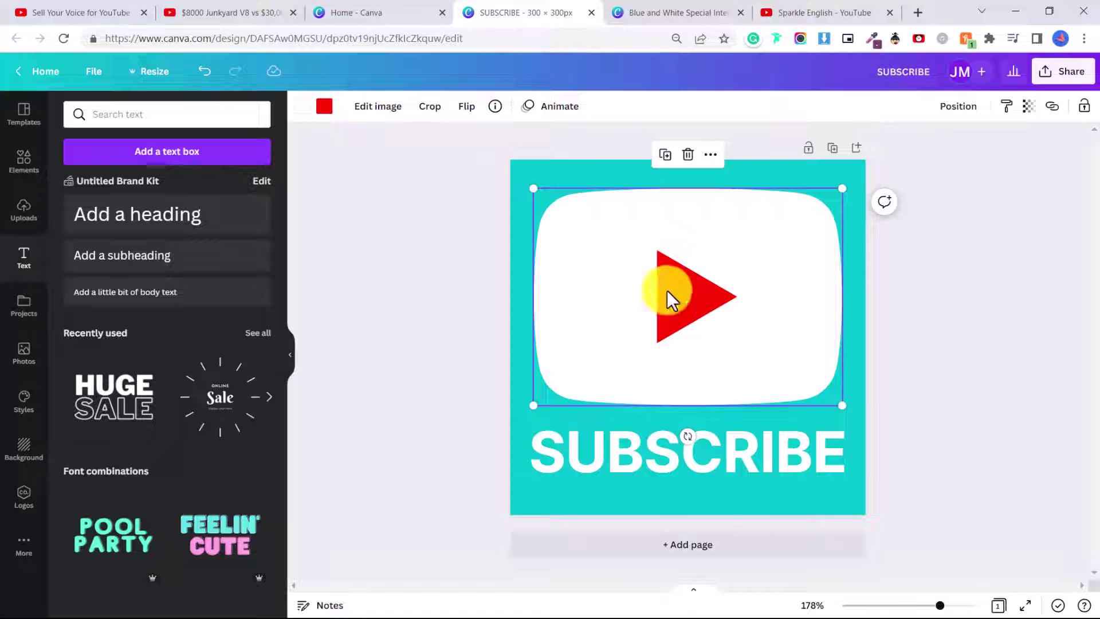
left_click(325, 112)
left_click(115, 177)
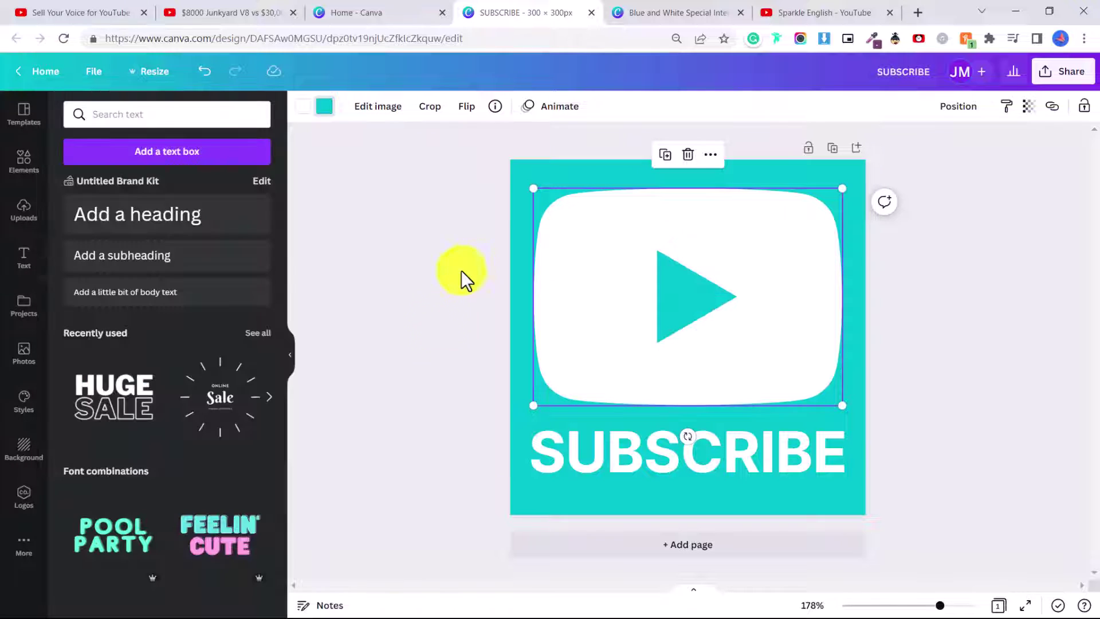
left_click(928, 378)
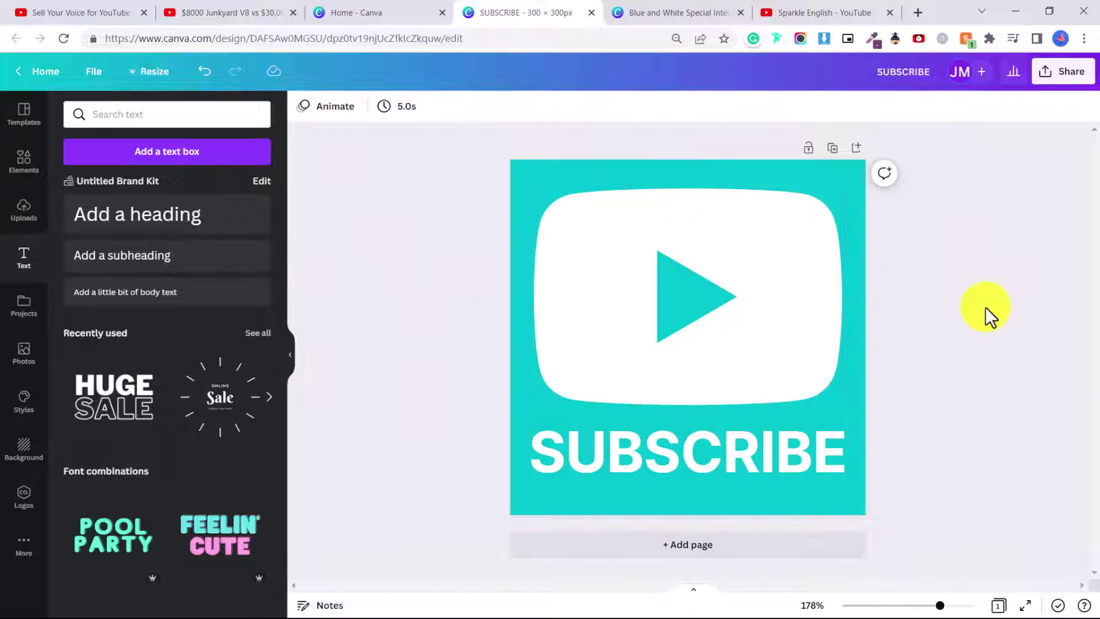
Switch the SUBSCRIBE text to a tall condensed font.
left_click(583, 459)
left_click(325, 112)
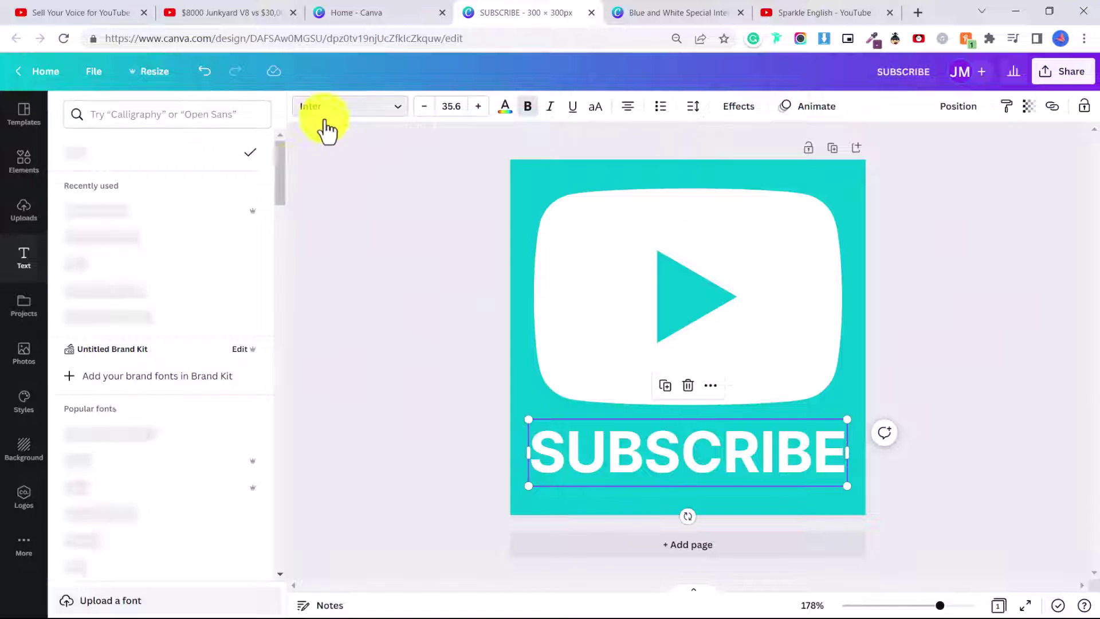
left_click(152, 315)
left_click(1092, 295)
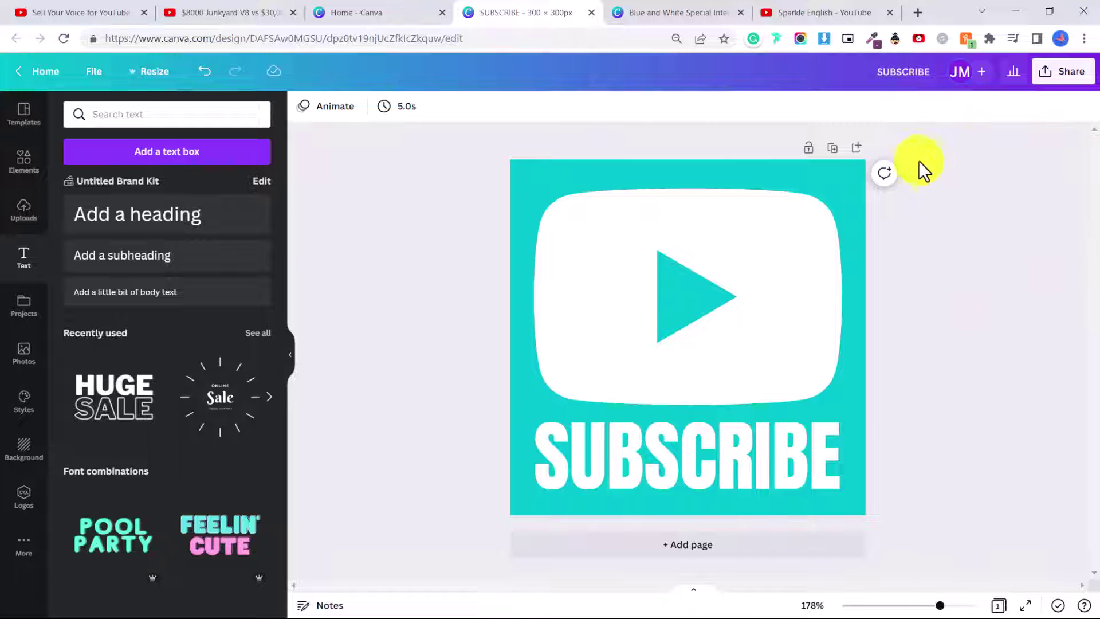
Set the red SUBSCRIBE PNG as the Sparkle English channel's uncropped video watermark.
left_click(813, 8)
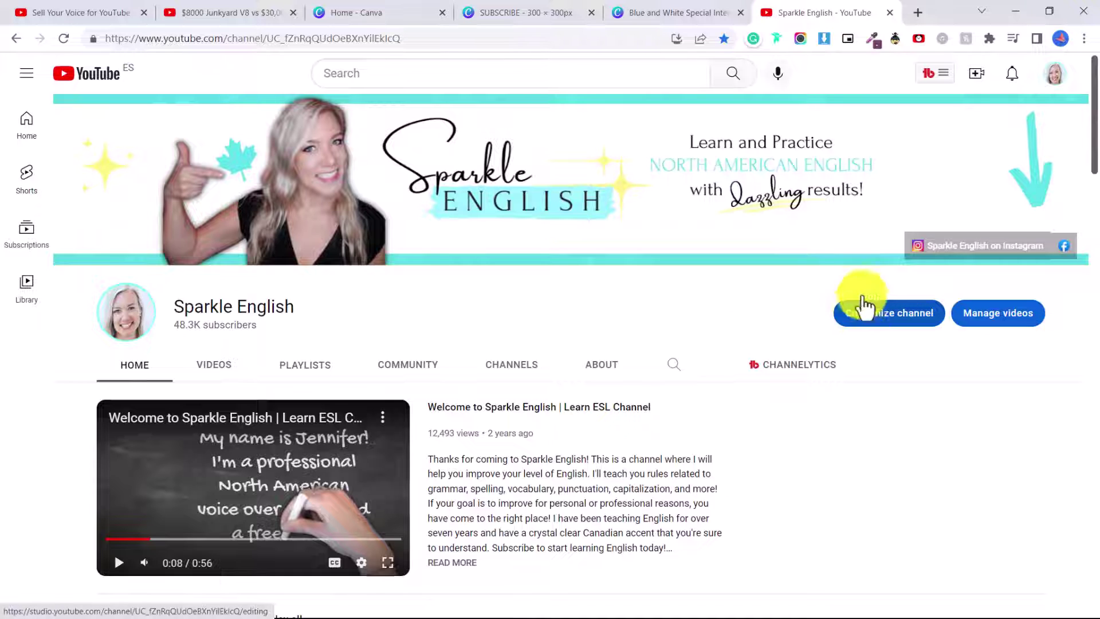
left_click(872, 315)
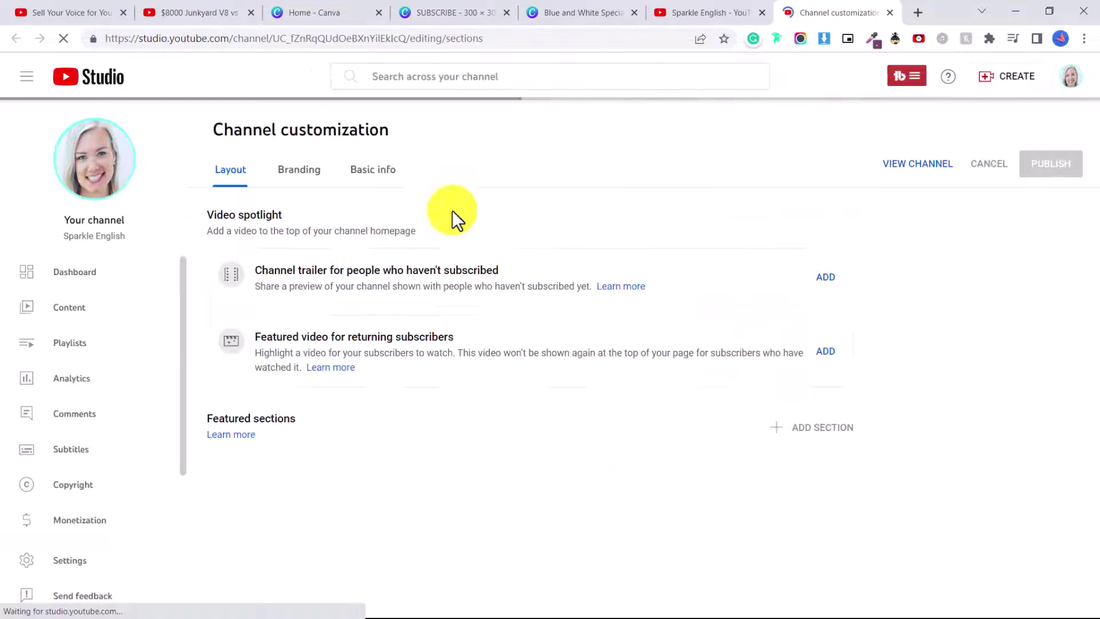
left_click(302, 172)
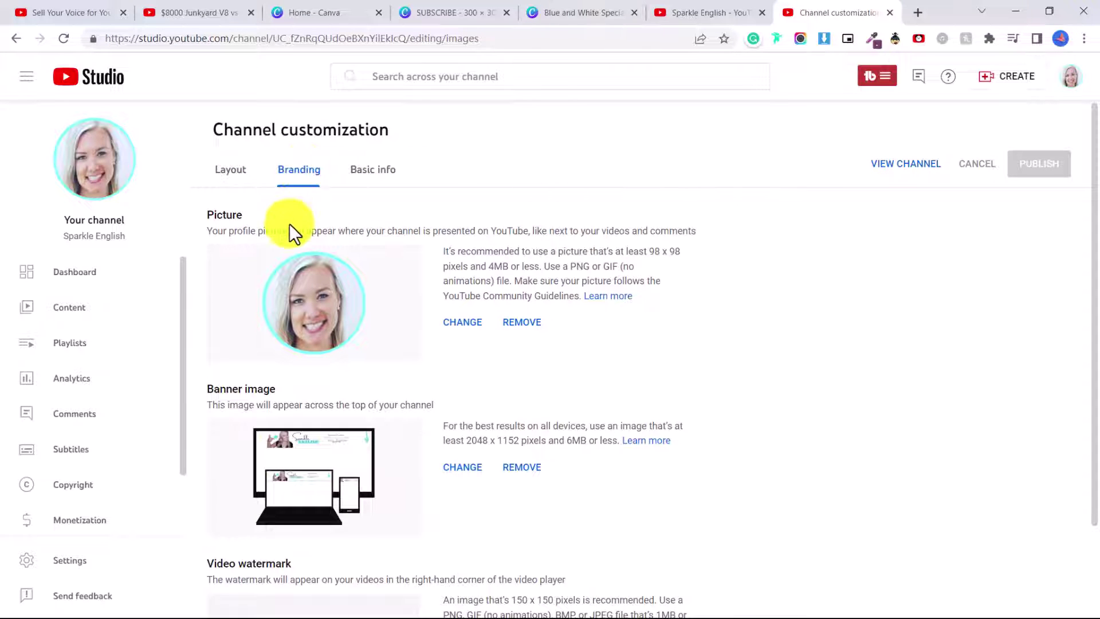
scroll(359, 340, "down", 2)
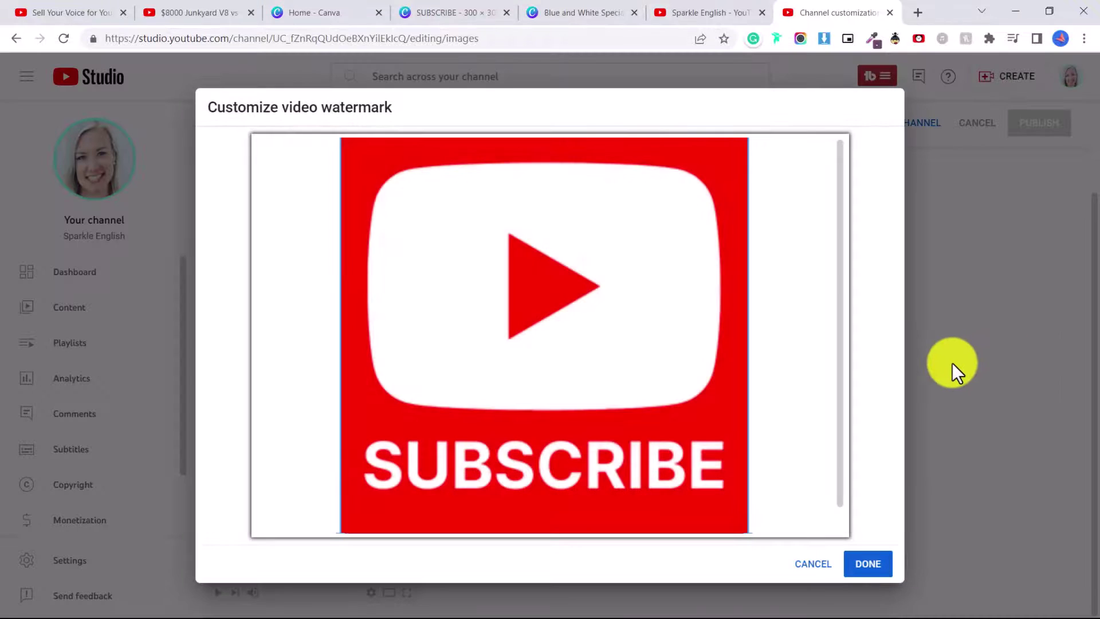
scroll(802, 350, "down", 1)
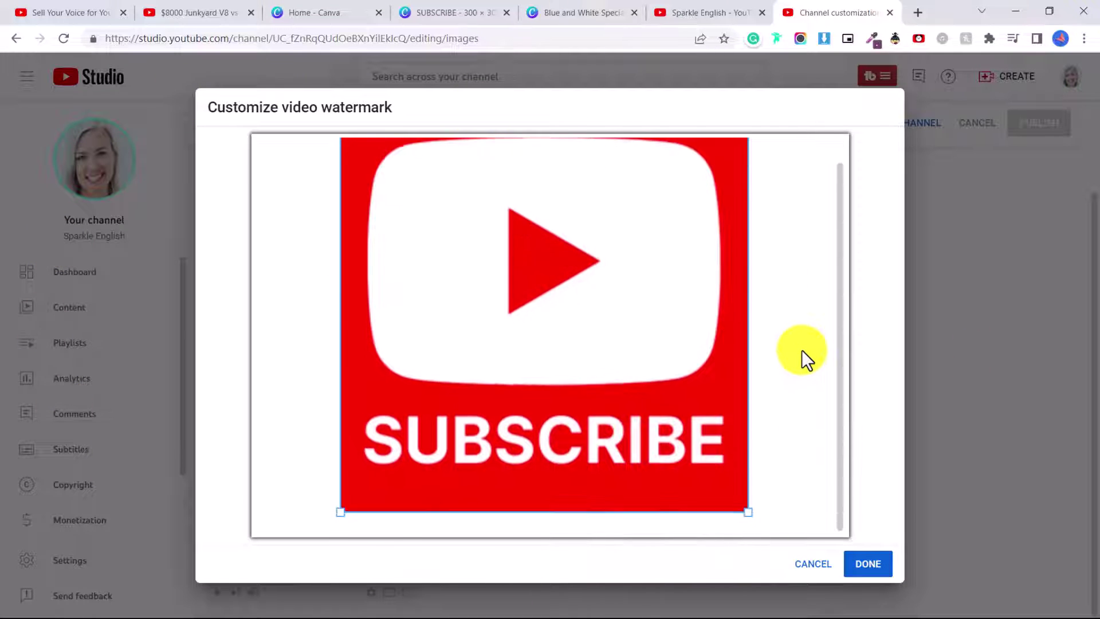
left_click_drag(747, 514, 798, 567)
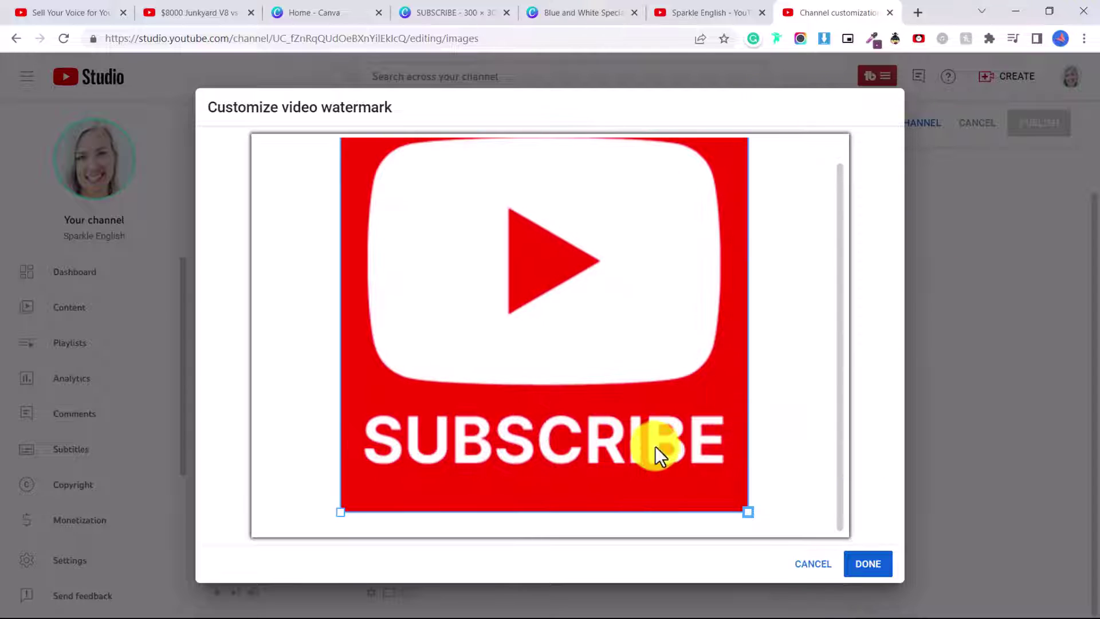
left_click(869, 564)
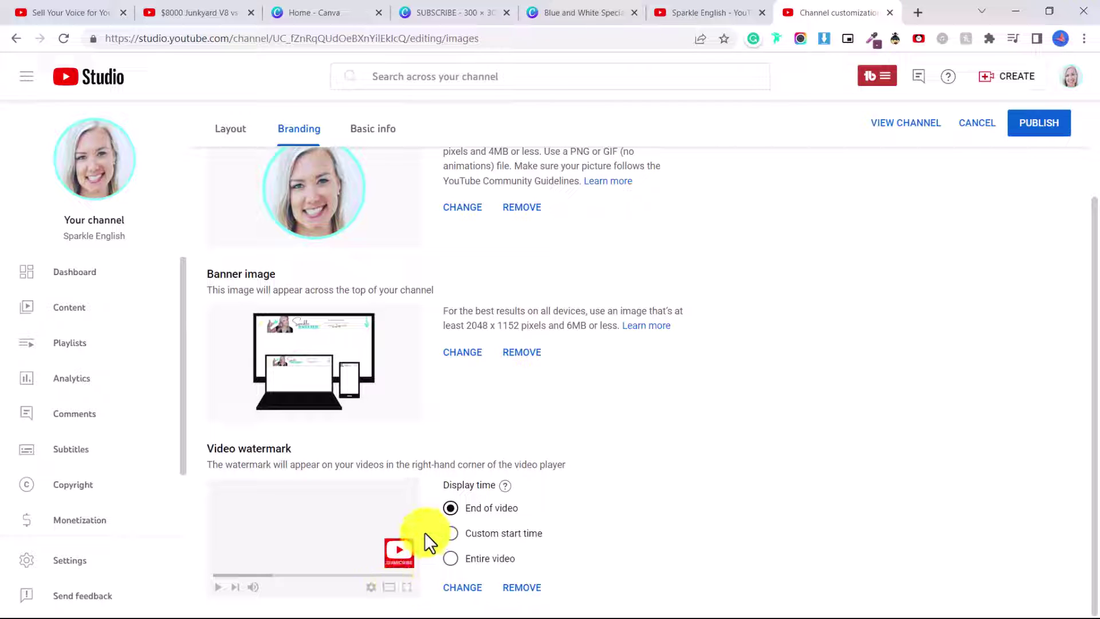
Set the watermark display time to a custom 00:05 start and publish.
mouse_move(508, 484)
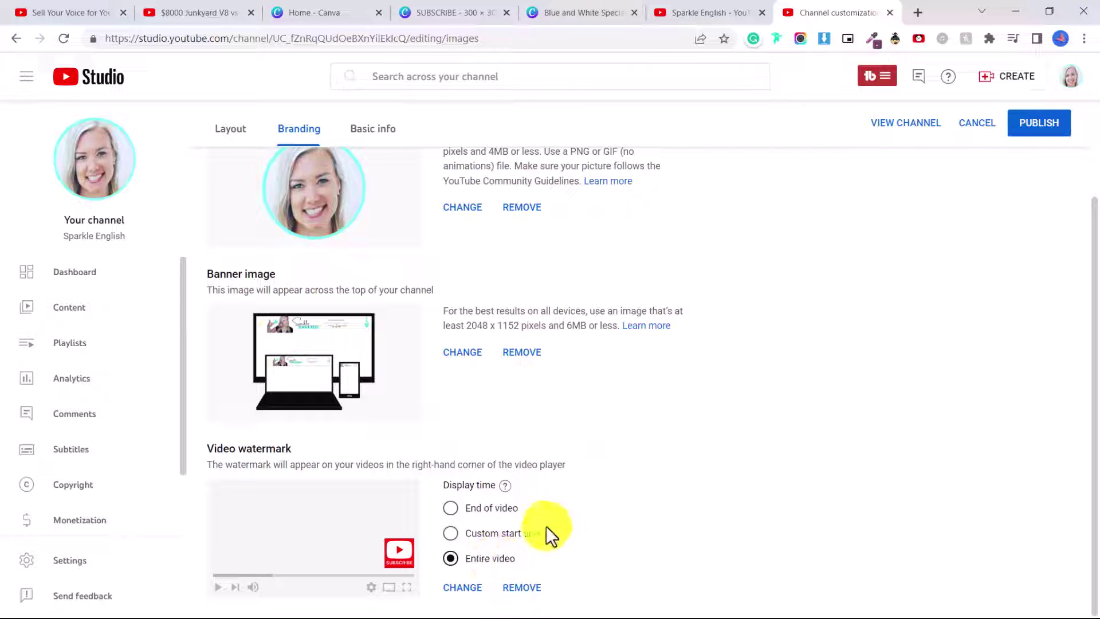
left_click(538, 542)
scroll(610, 538, "down", 1)
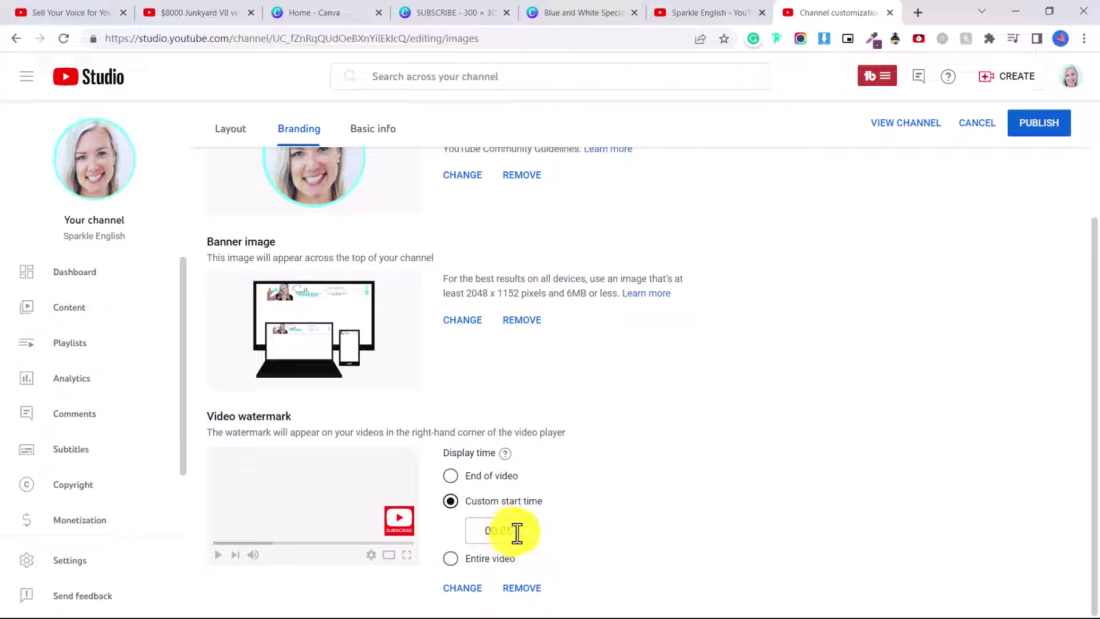
left_click(1032, 144)
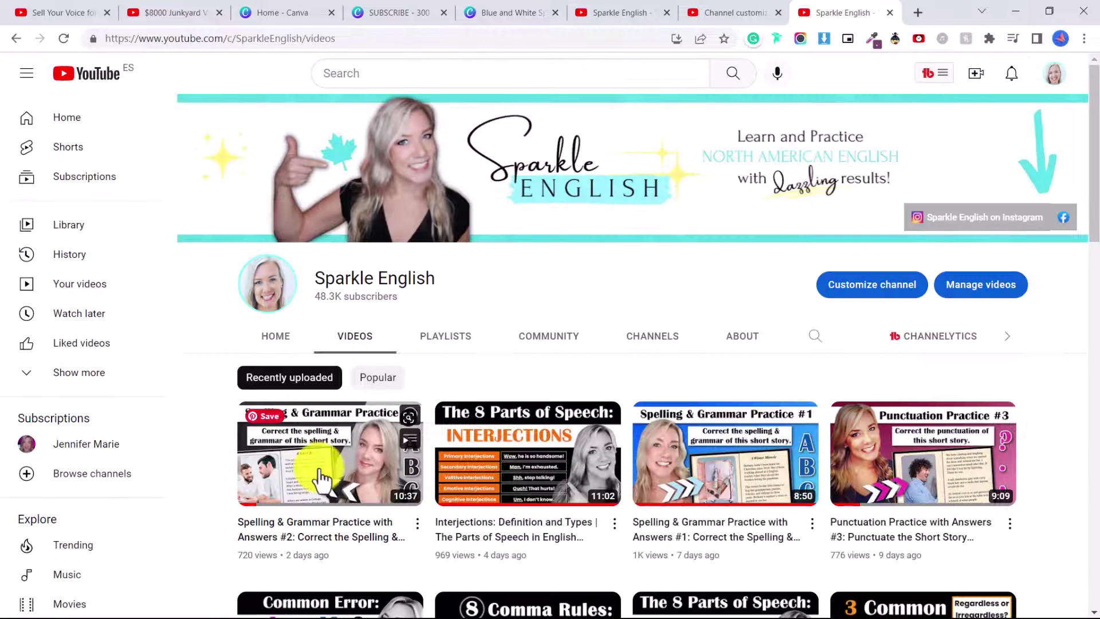
Play the newest video, Spelling & Grammar Practice #2, and check its red SUBSCRIBE watermark.
scroll(380, 393, "down", 2)
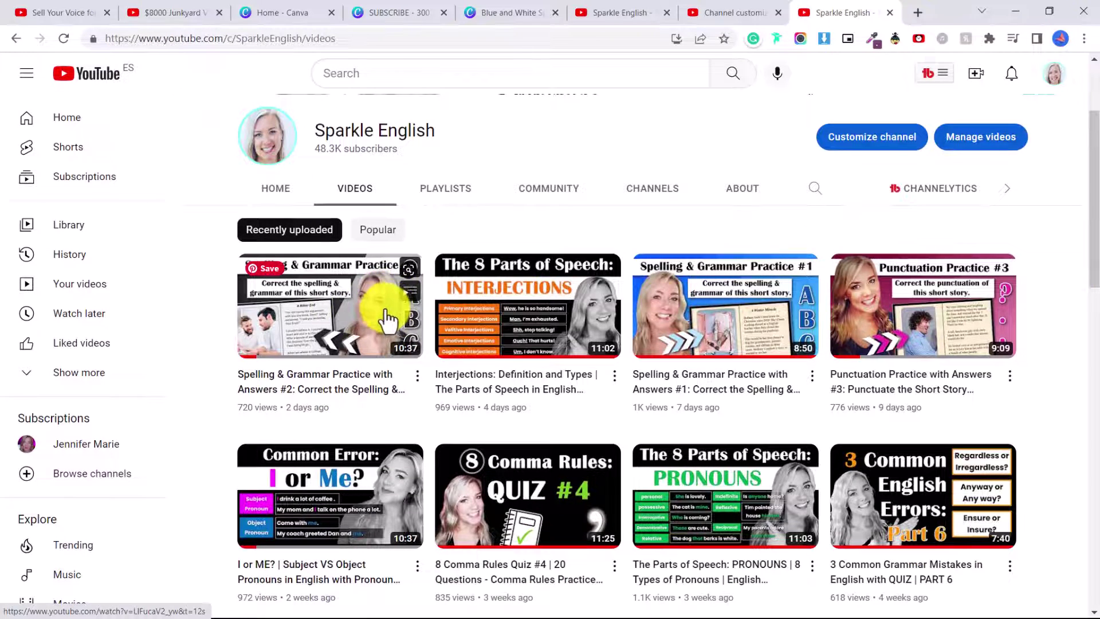
left_click(388, 312)
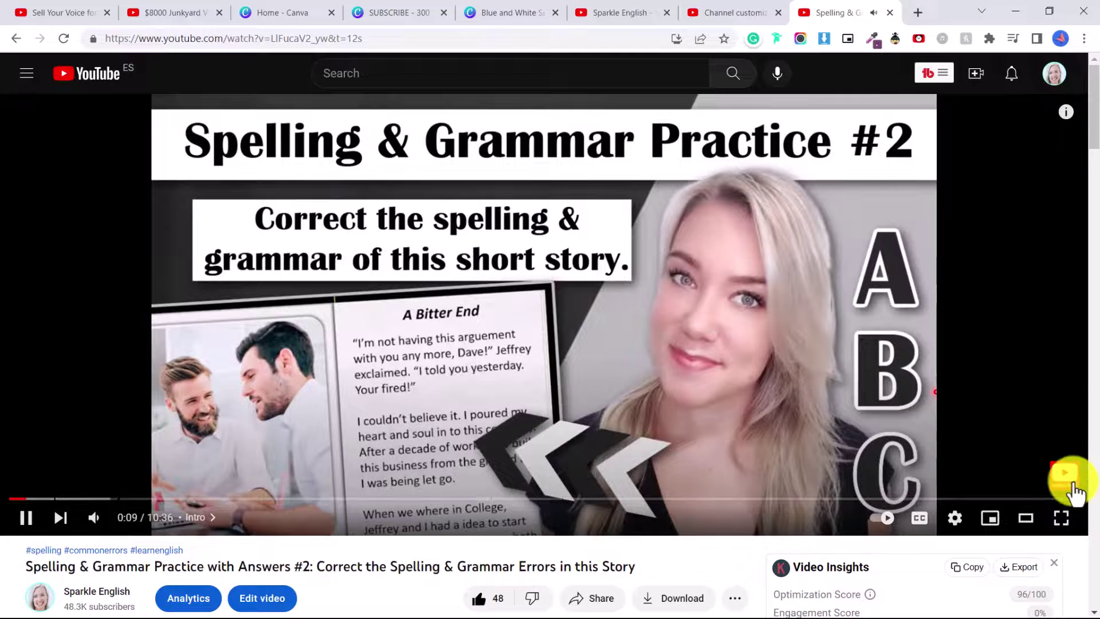
mouse_move(1052, 477)
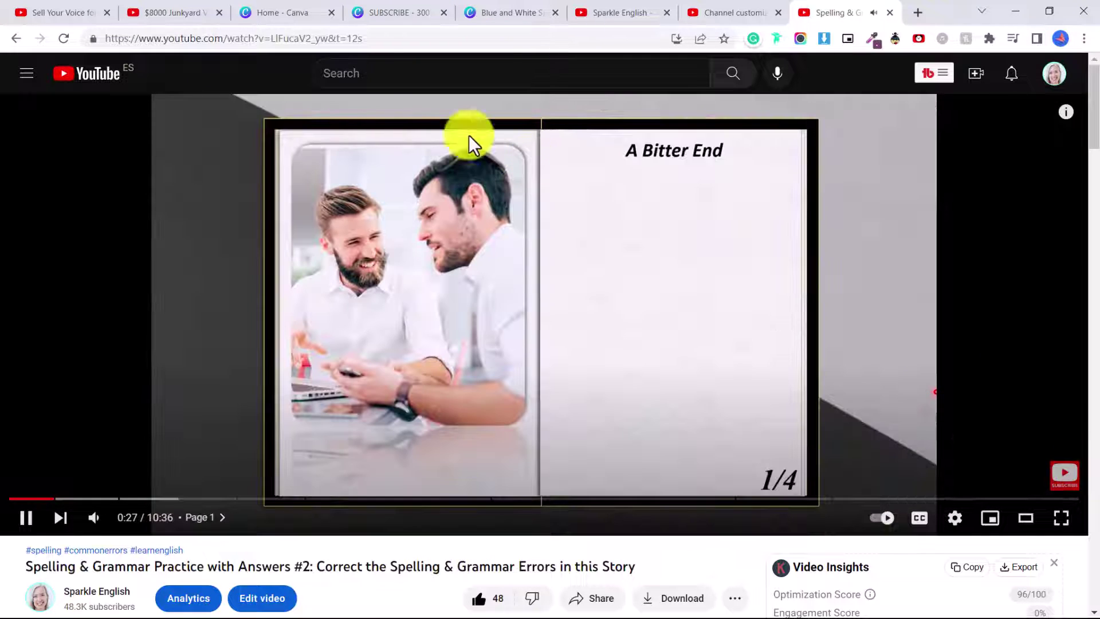
left_click(172, 12)
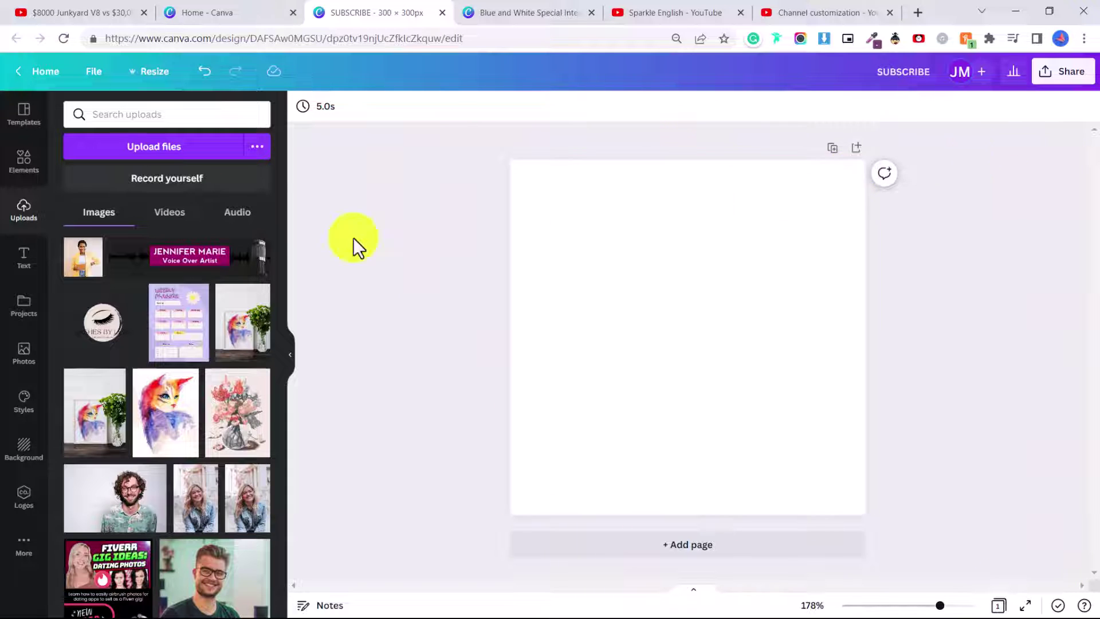
Upload the Sparkle English logo PNG and place it on the blank page.
left_click(146, 154)
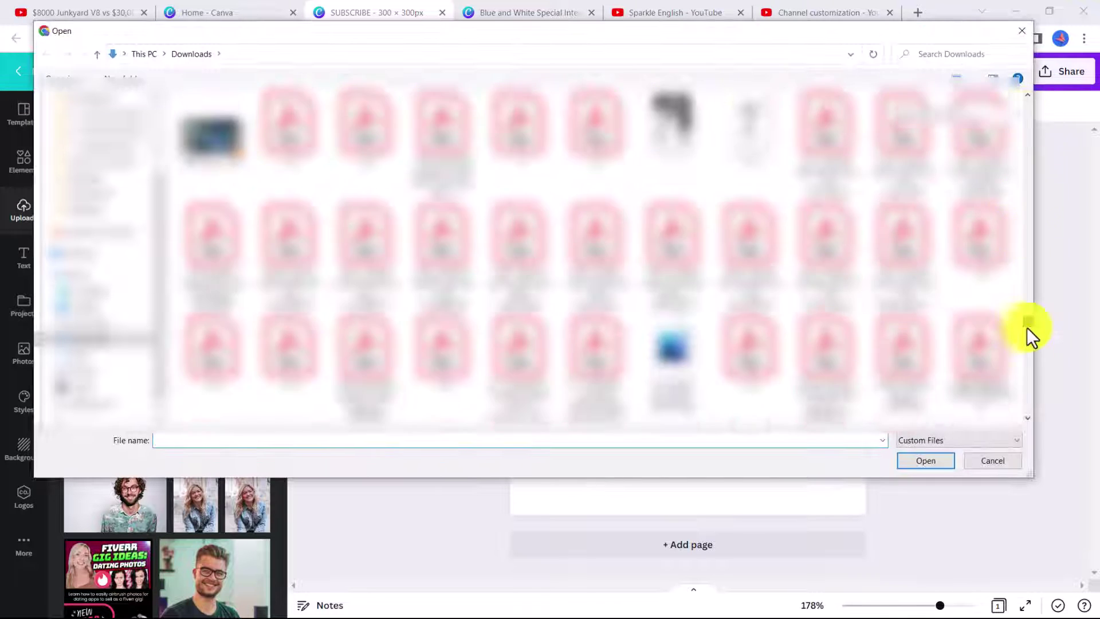
left_click_drag(1027, 340, 1008, 437)
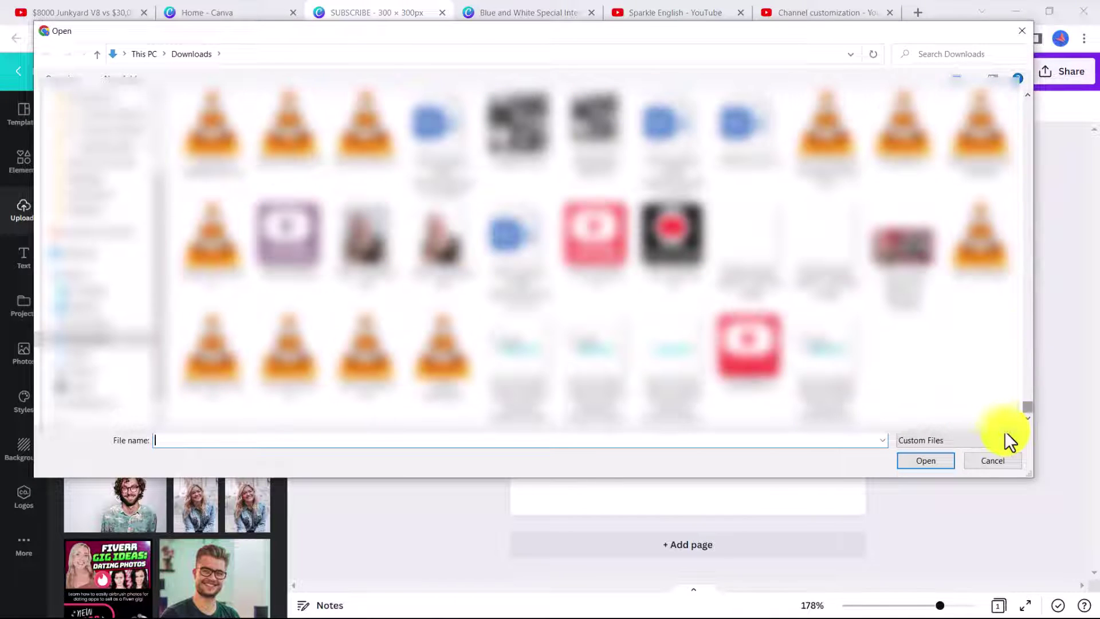
double_click(836, 373)
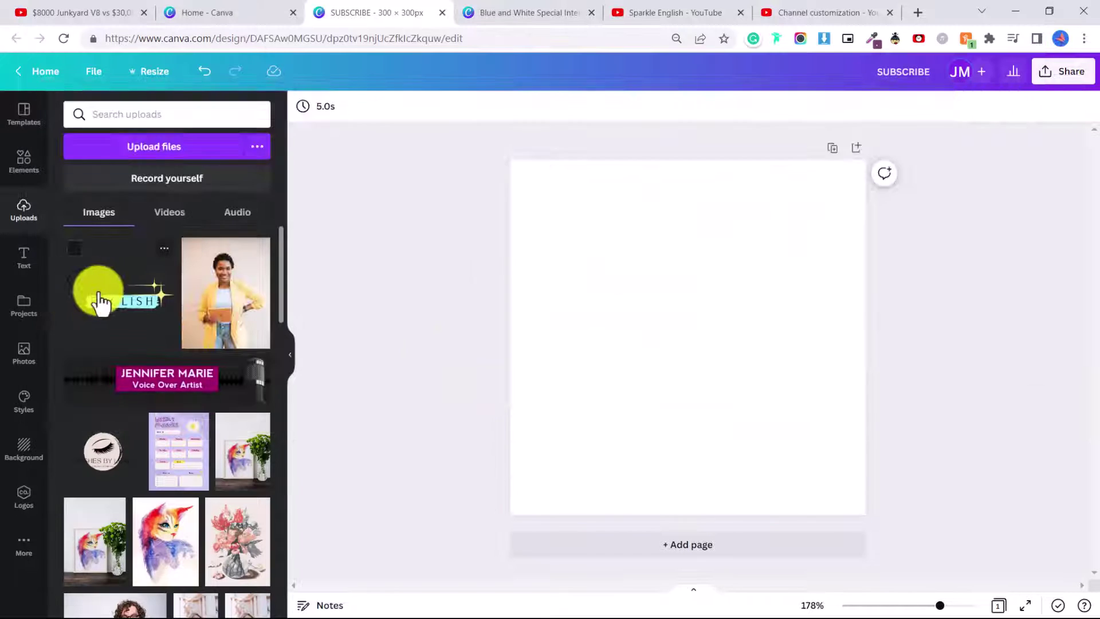
left_click(100, 302)
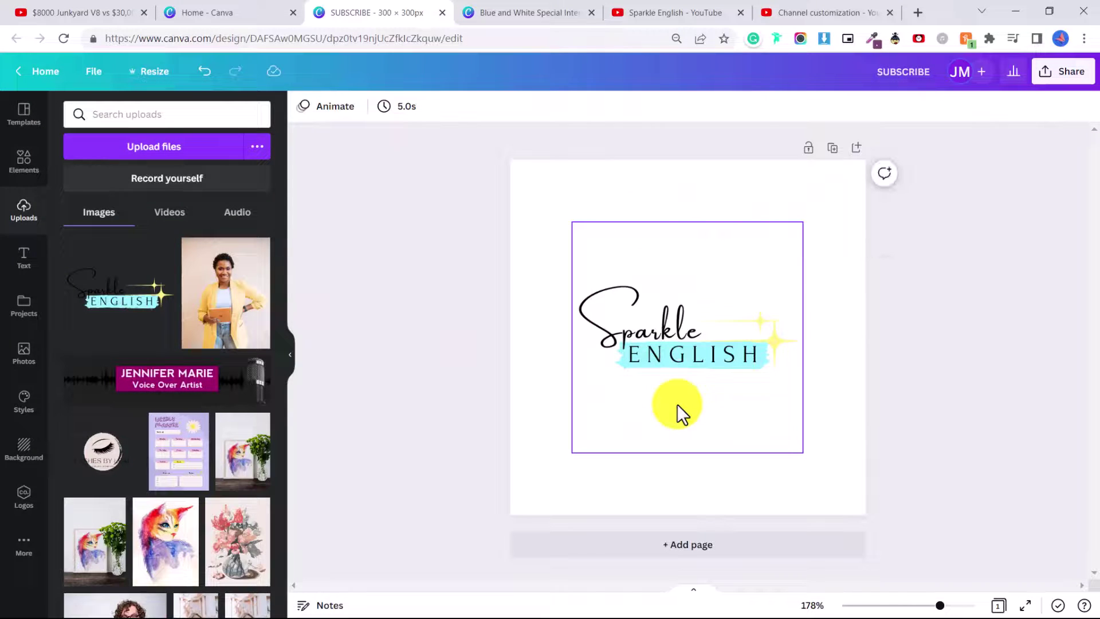
Enlarge and centre the logo so it fills the 300×300 page.
left_click(757, 364)
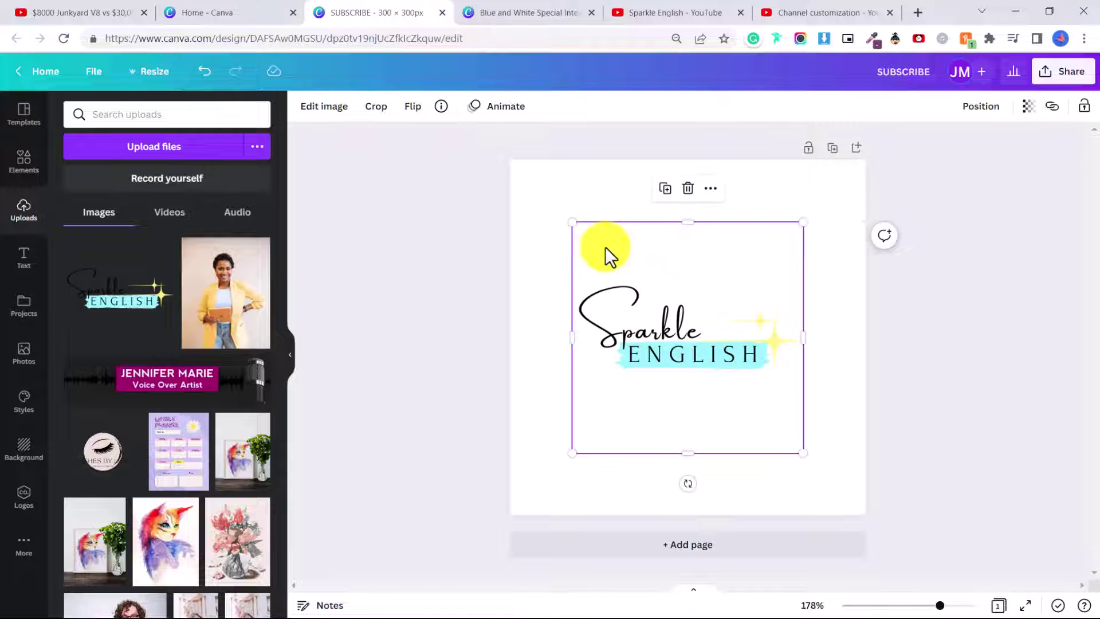
left_click_drag(572, 222, 506, 150)
left_click_drag(573, 248, 675, 325)
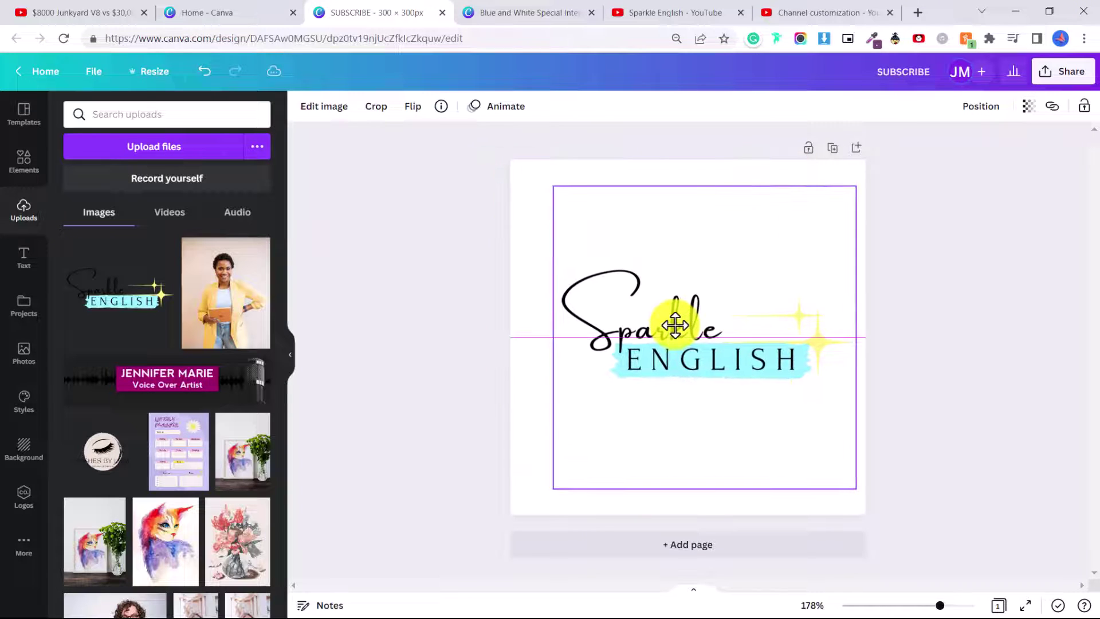
left_click_drag(553, 187, 483, 167)
mouse_move(621, 275)
left_mouse_down()
mouse_move(651, 294)
mouse_move(637, 290)
left_mouse_up()
left_click_drag(519, 170, 506, 164)
left_click(435, 181)
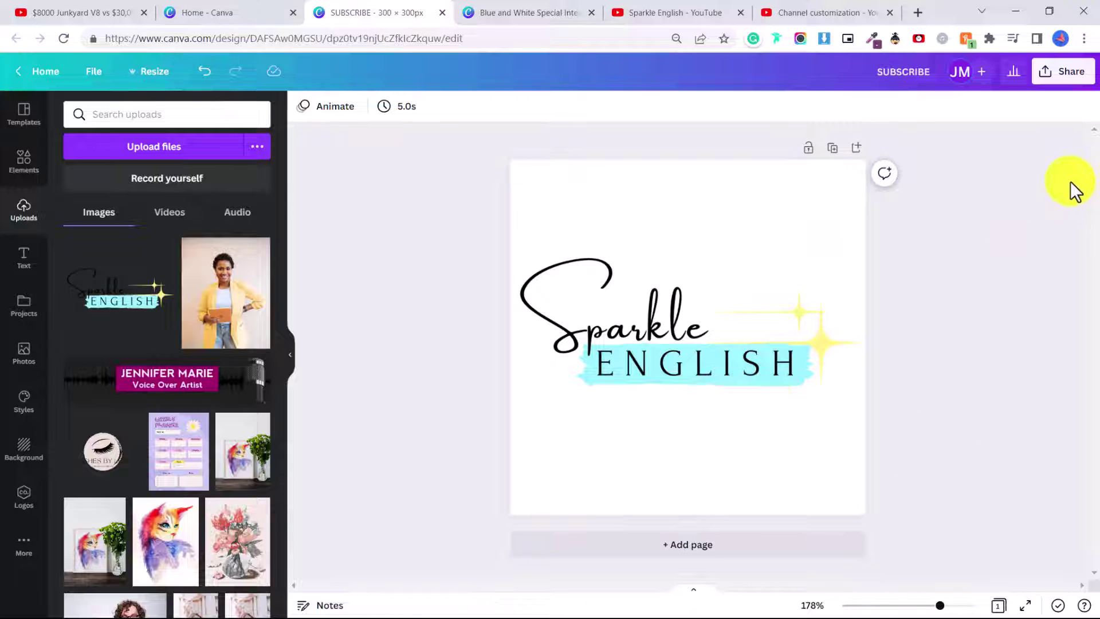
Download the logo as a transparent-background PNG, then return to YouTube Studio branding.
left_click(1058, 72)
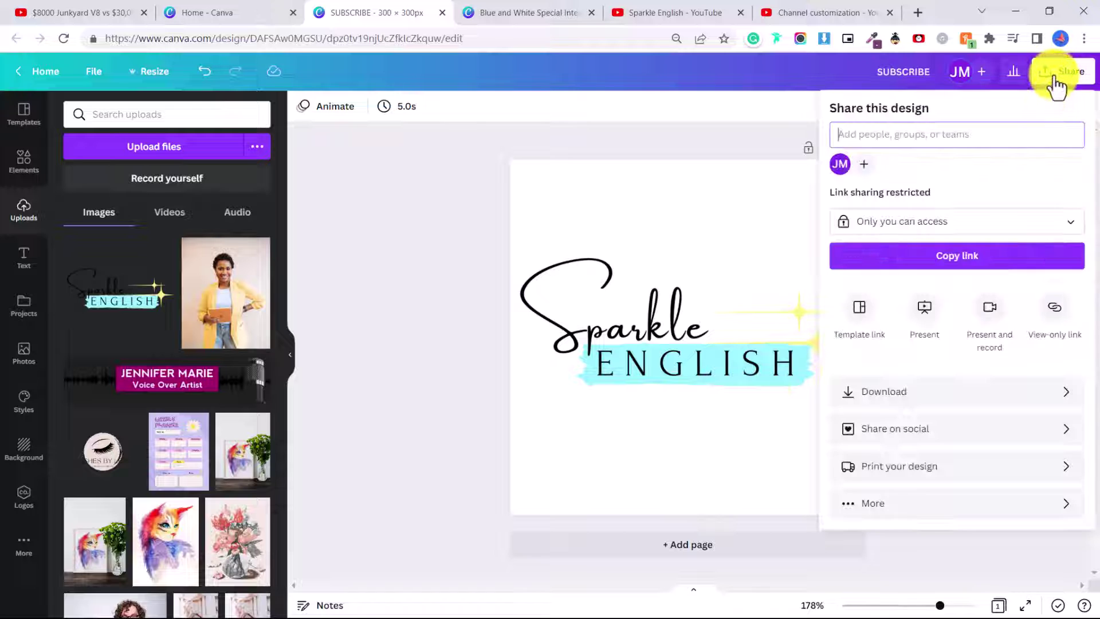
left_click(988, 394)
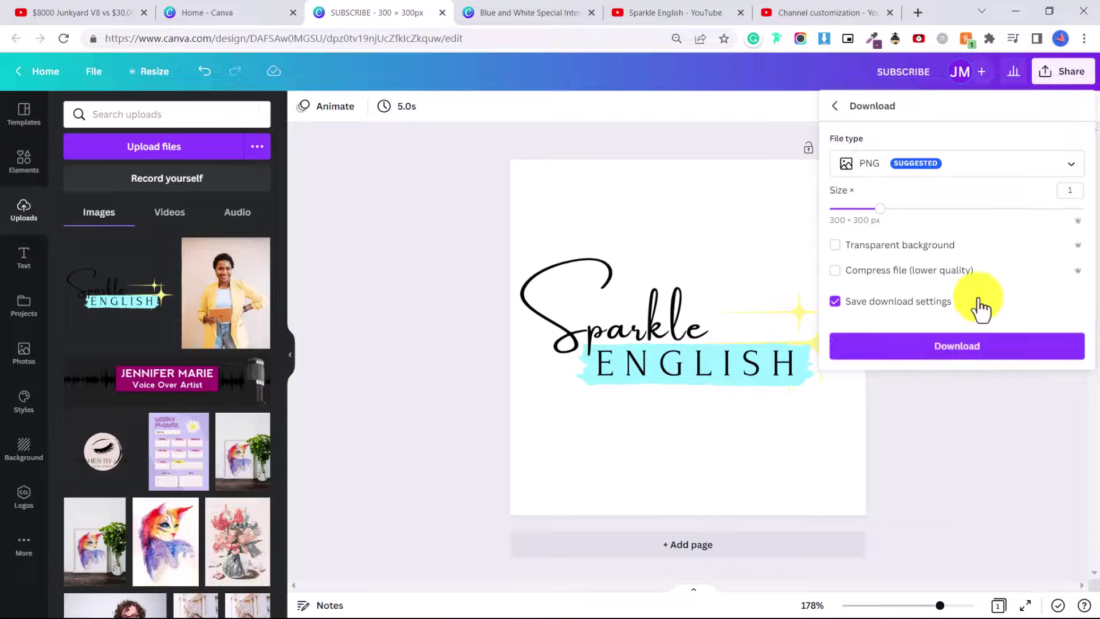
left_click(839, 250)
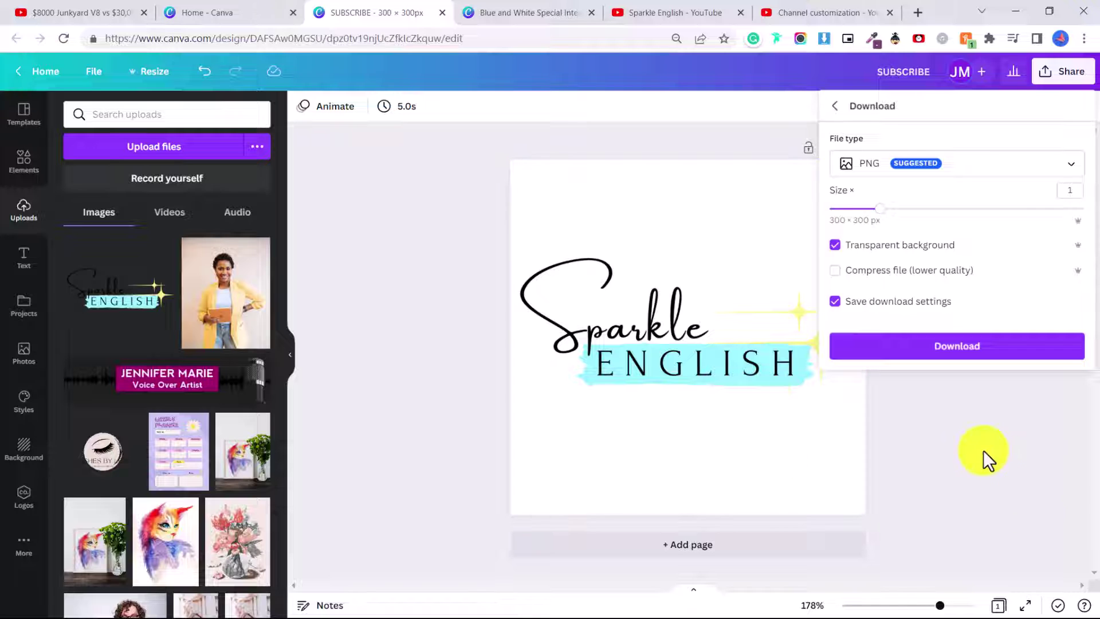
left_click(953, 350)
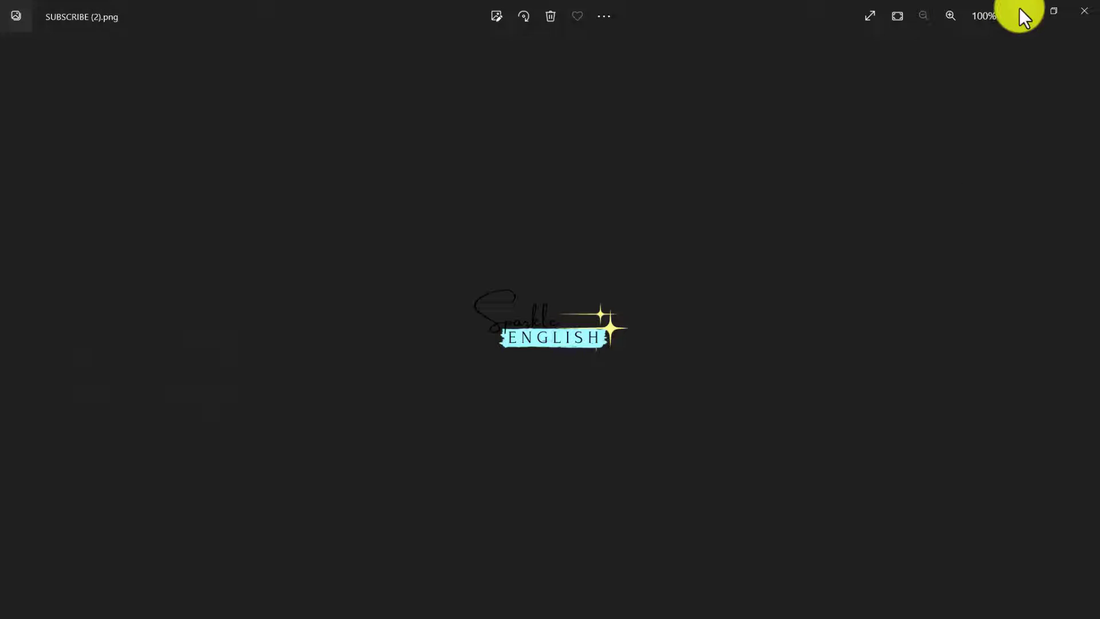
left_click(1021, 9)
left_click(779, 5)
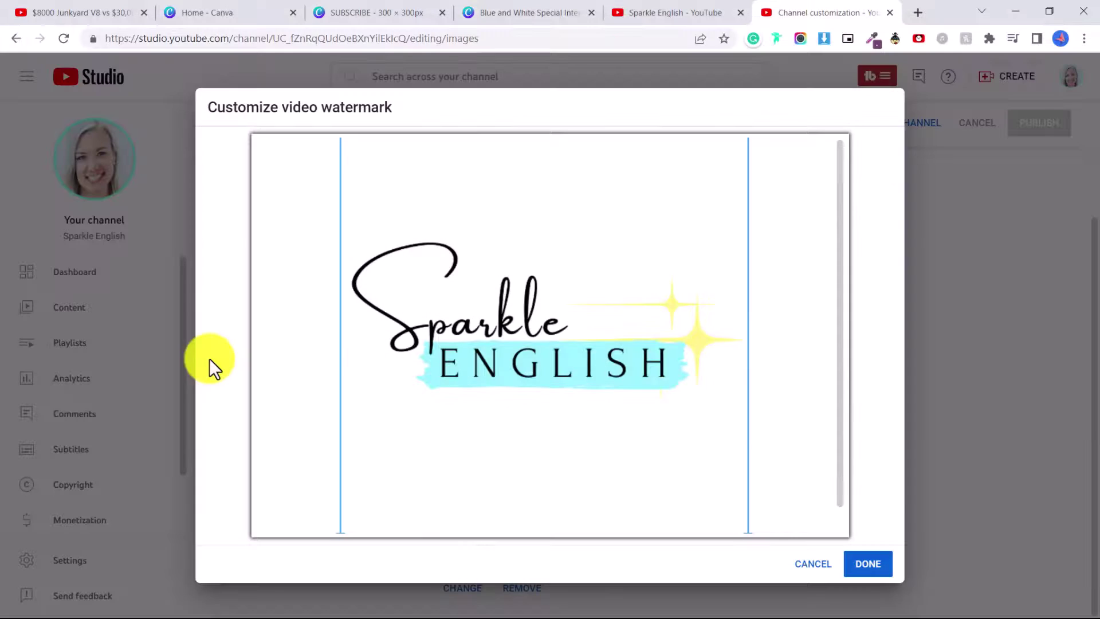
Confirm the Sparkle English logo as the video watermark and publish the change.
left_click(876, 564)
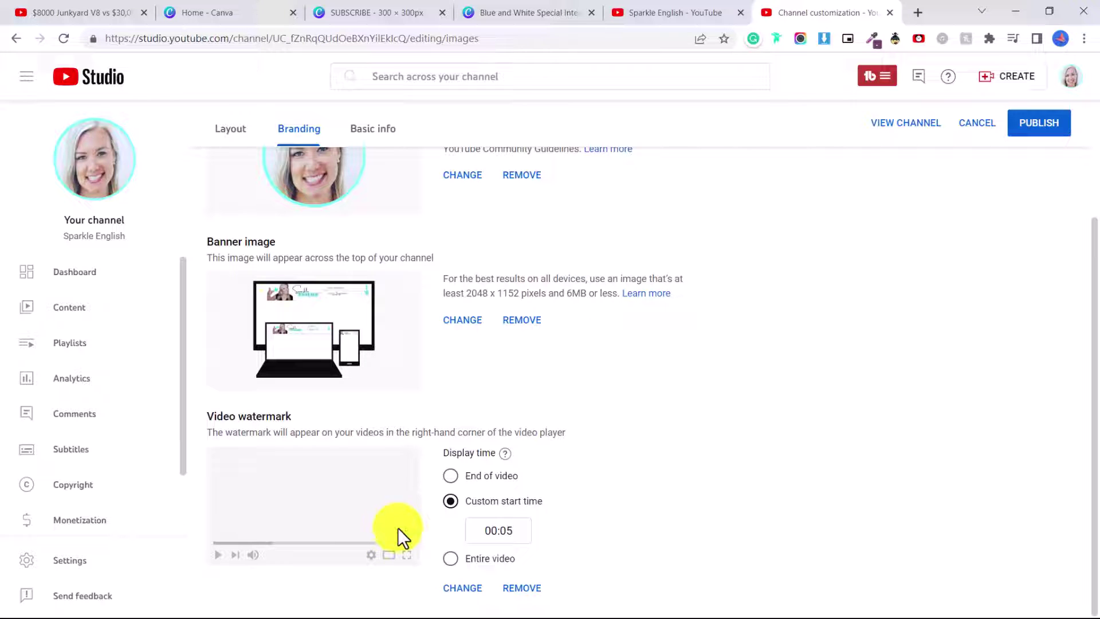
left_click(1041, 131)
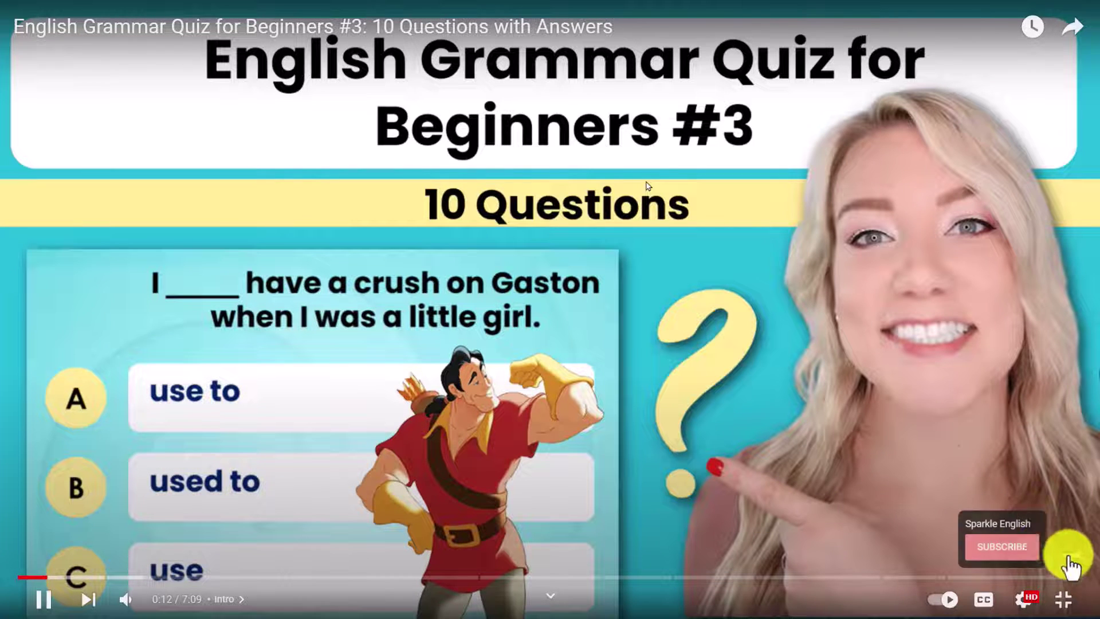
Exit full screen and inspect the Donut Media watermark on the $8000 Junkyard V8 video.
left_click(1061, 598)
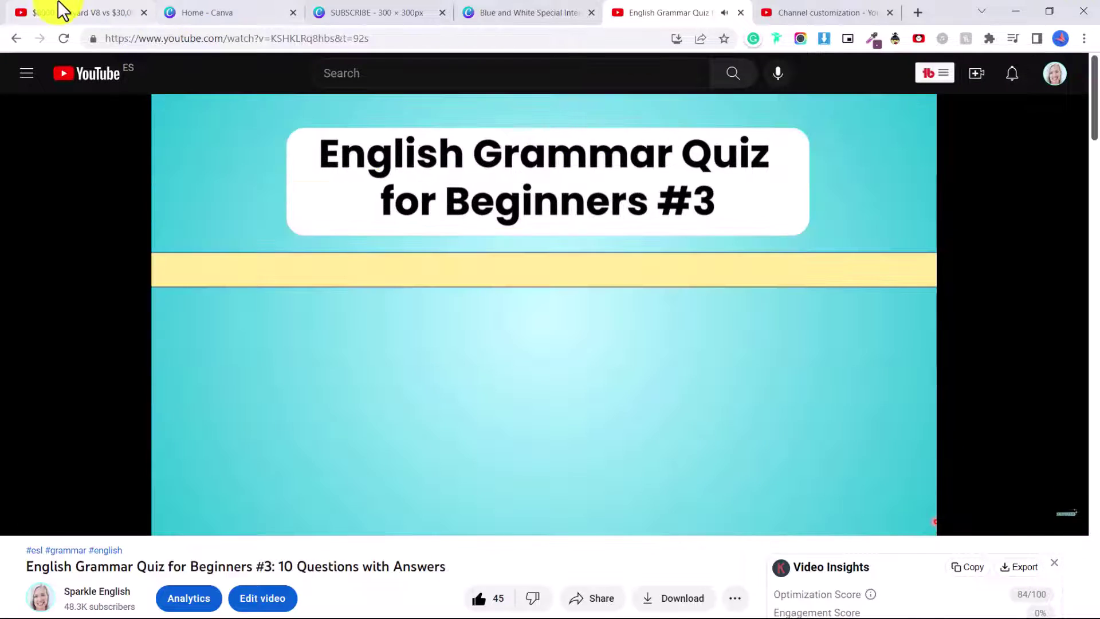
left_click(60, 10)
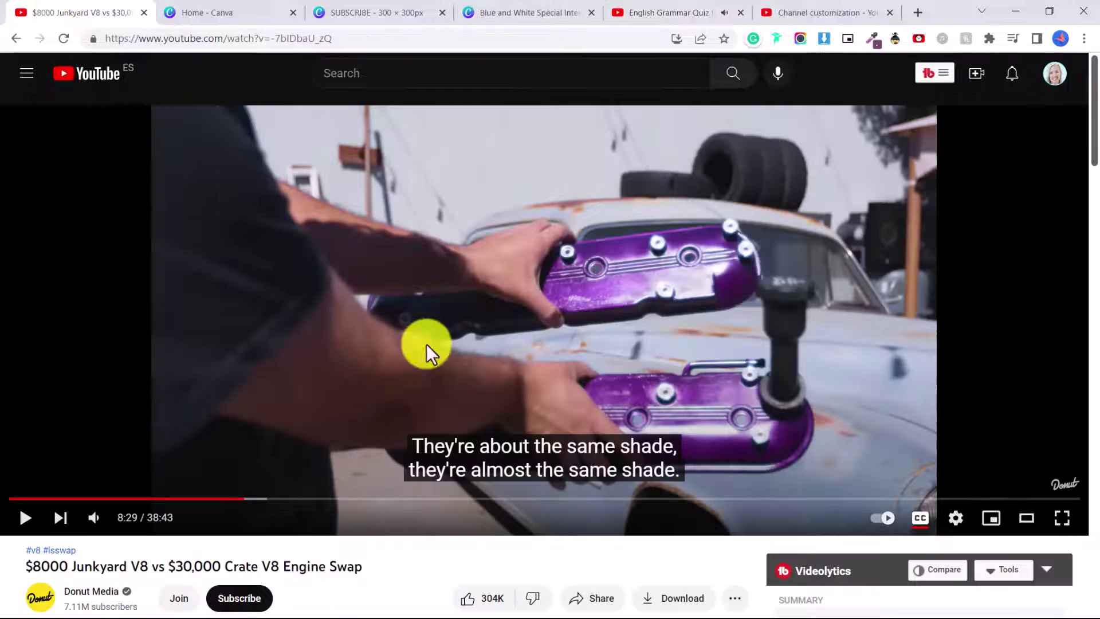
mouse_move(1061, 499)
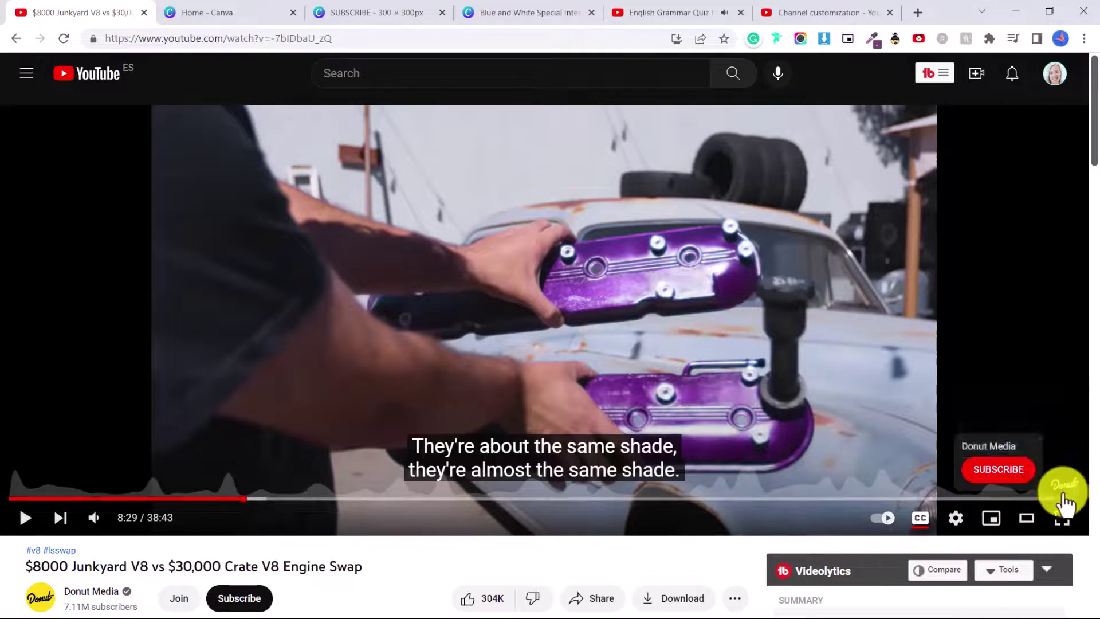